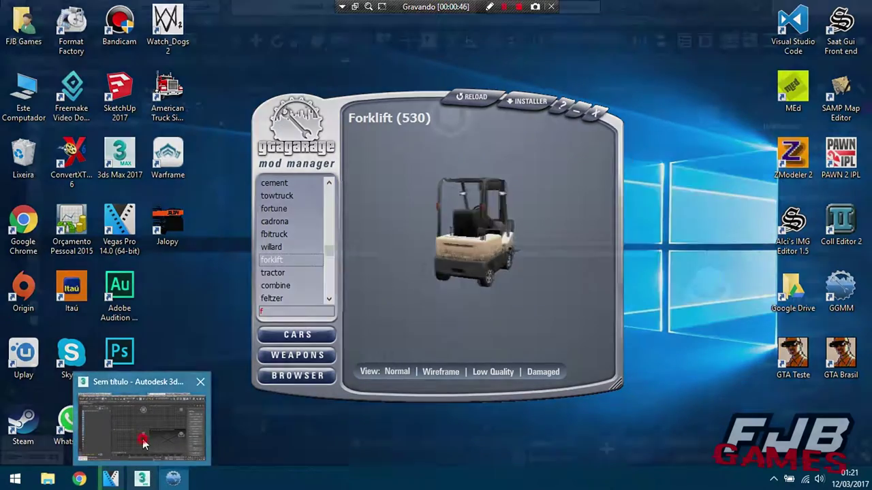
# - Bring 3ds Max to the front and launch Kam's DFF IO import/export tools
pyautogui.click(153, 479)
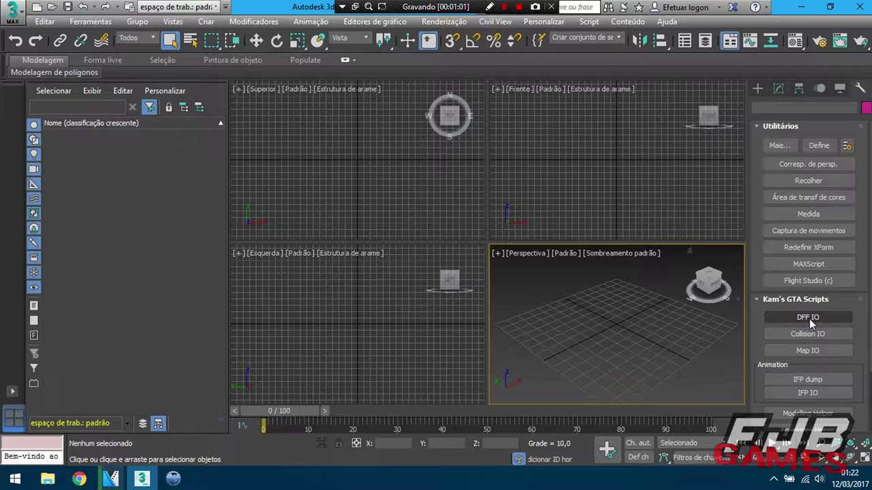
pyautogui.click(809, 318)
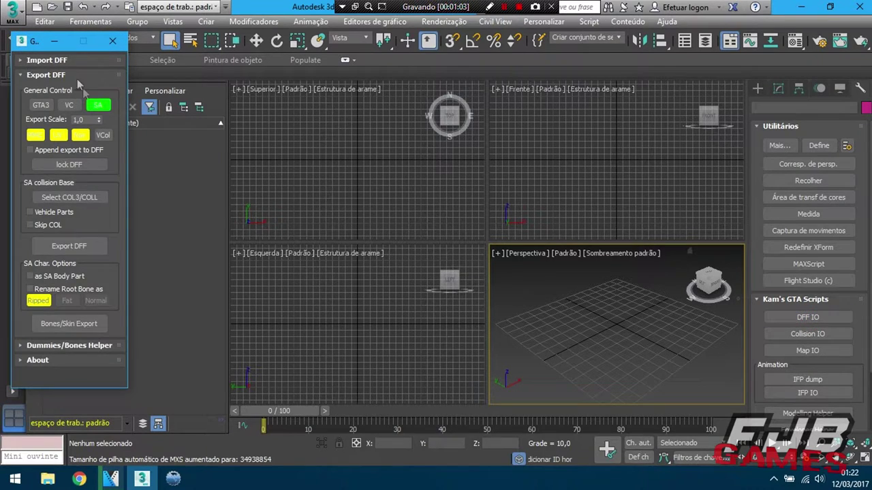
# - Import forklift.dff with png textures through Kam's DFF IO, then close the panel
pyautogui.click(48, 60)
pyautogui.click(85, 128)
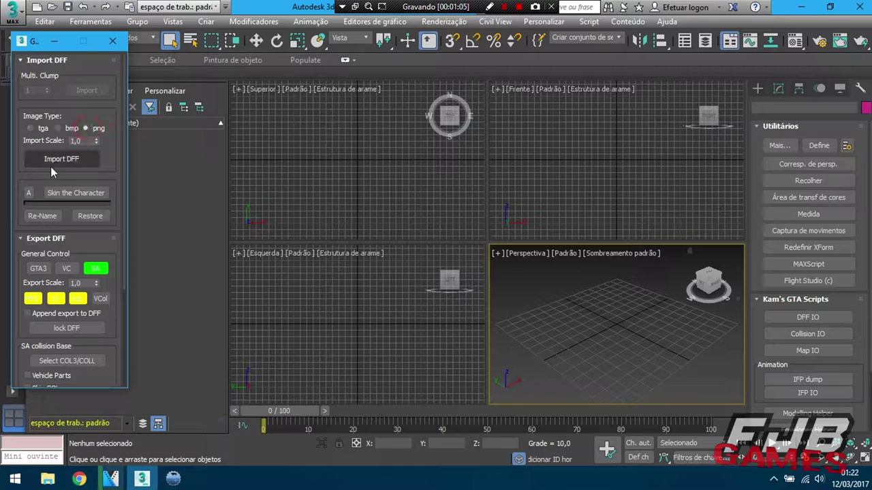
pyautogui.click(59, 162)
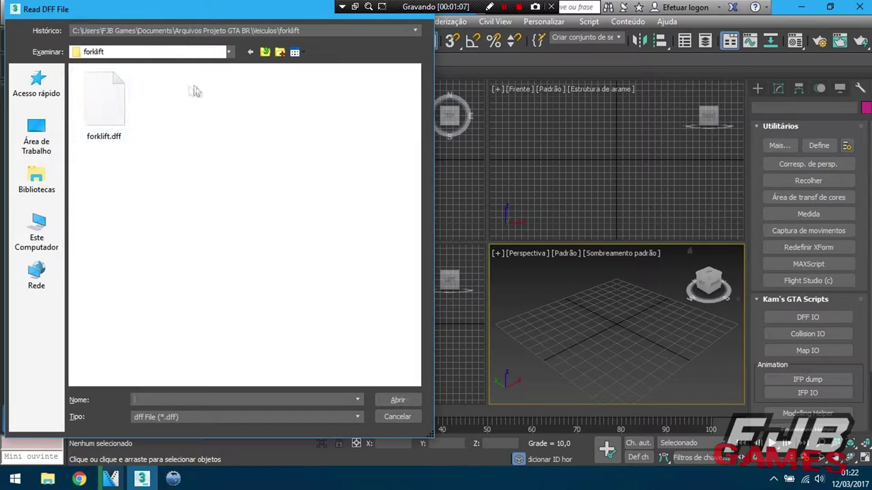
pyautogui.doubleClick(116, 95)
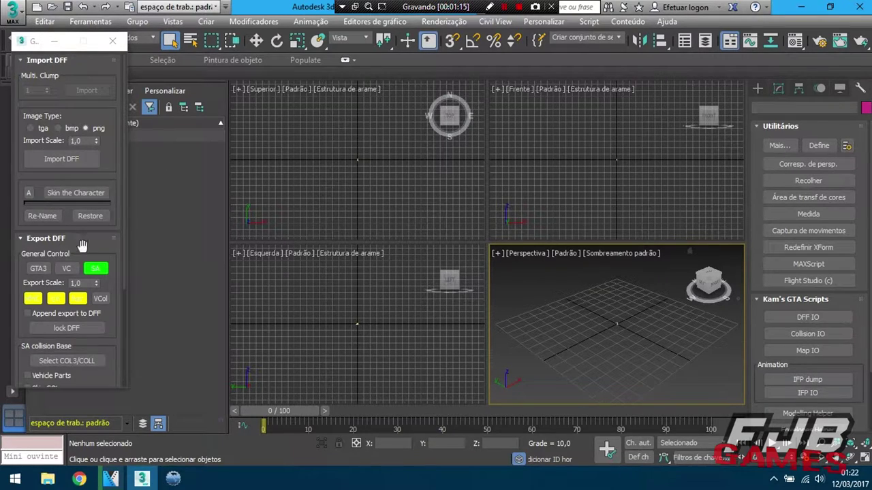
pyautogui.click(113, 45)
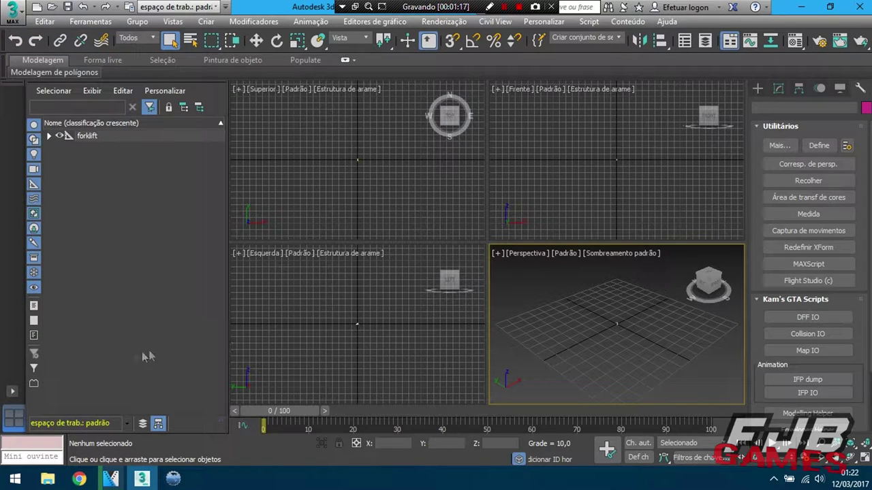
# - Switch to one large shaded viewport showing an angled orthographic view of the forklift
pyautogui.click(10, 393)
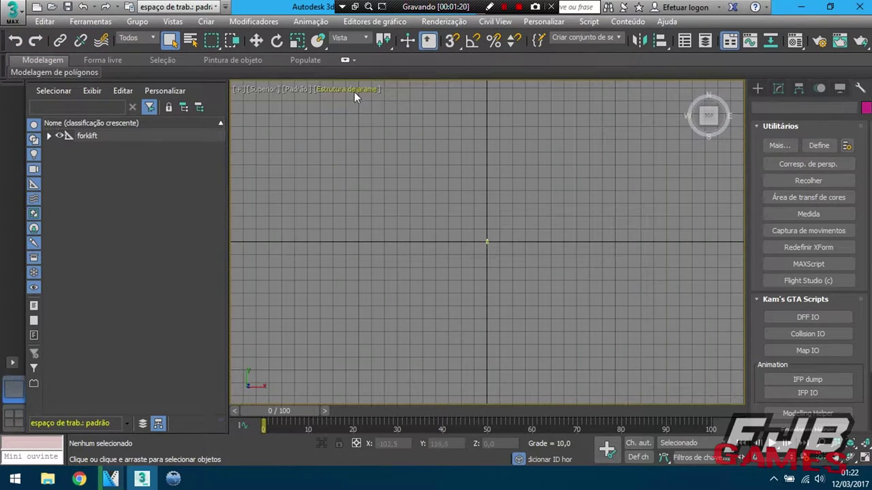
pyautogui.click(354, 89)
pyautogui.click(370, 102)
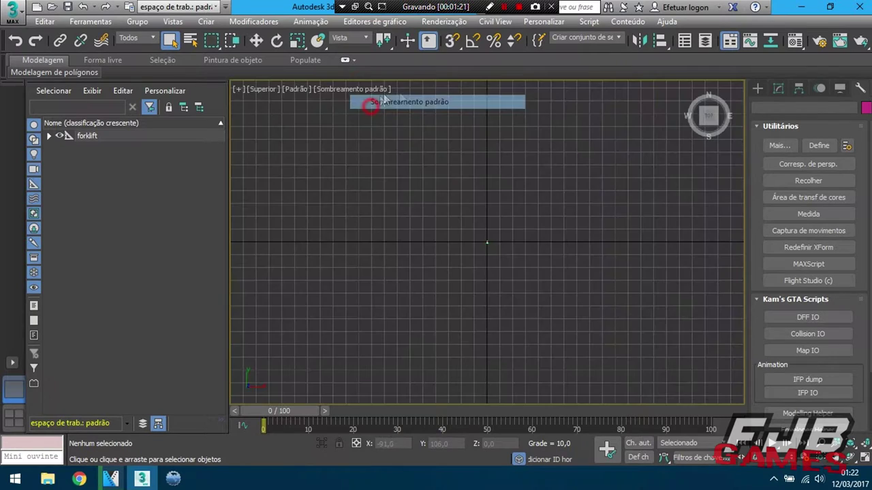
pyautogui.scroll(5, 487, 245)
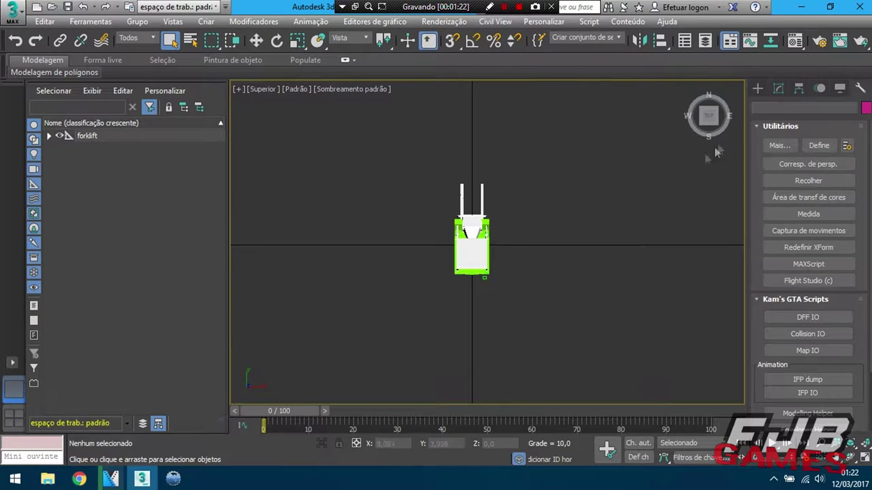
pyautogui.click(708, 120)
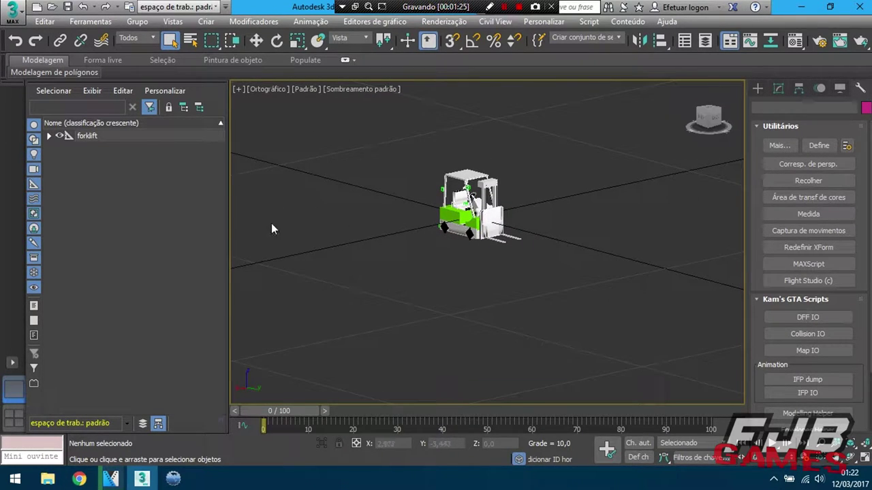
# - Delete the forklift root helper and the chassis_dummy helper
pyautogui.click(81, 136)
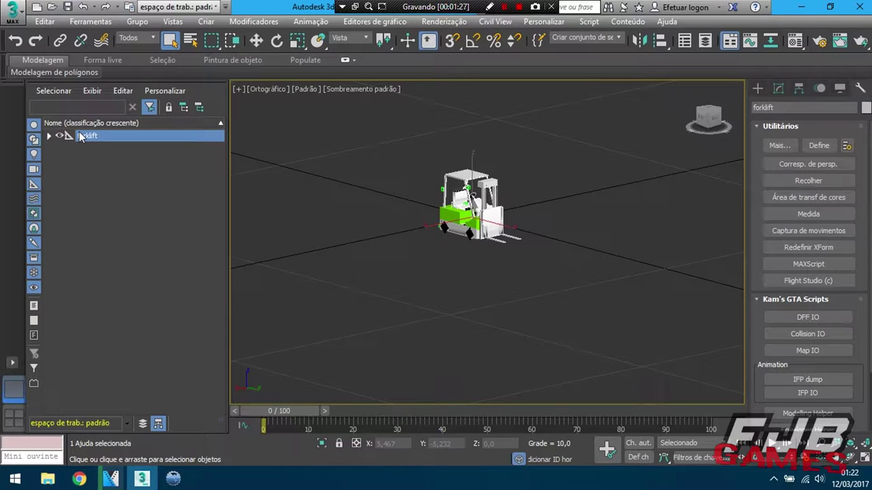
pyautogui.press('Delete')
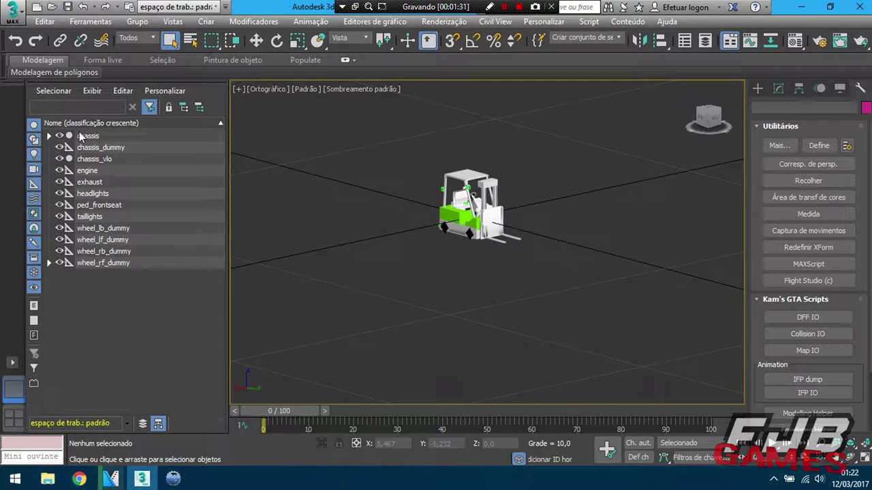
pyautogui.click(80, 149)
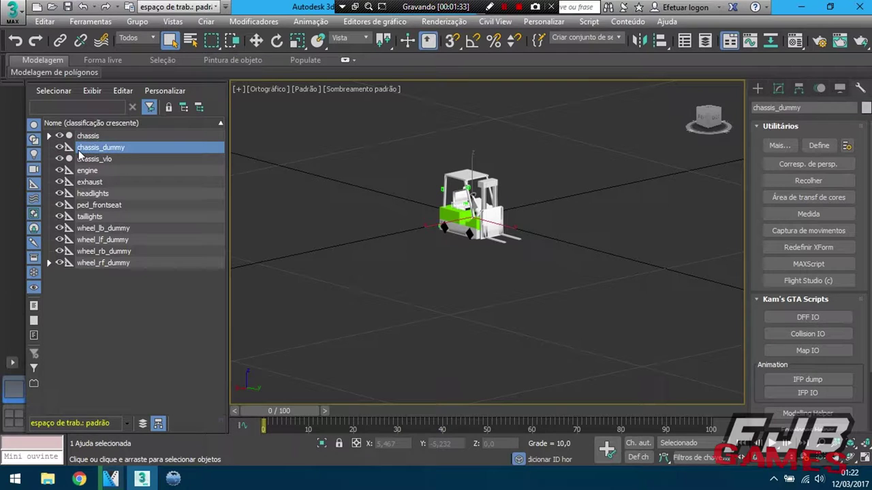
pyautogui.press('Delete')
# - Delete the other unwanted parts, including headlights, wheel dummies and wheel_rf_dummy with its wheel
pyautogui.click(83, 148)
pyautogui.press('Delete')
pyautogui.click(85, 148)
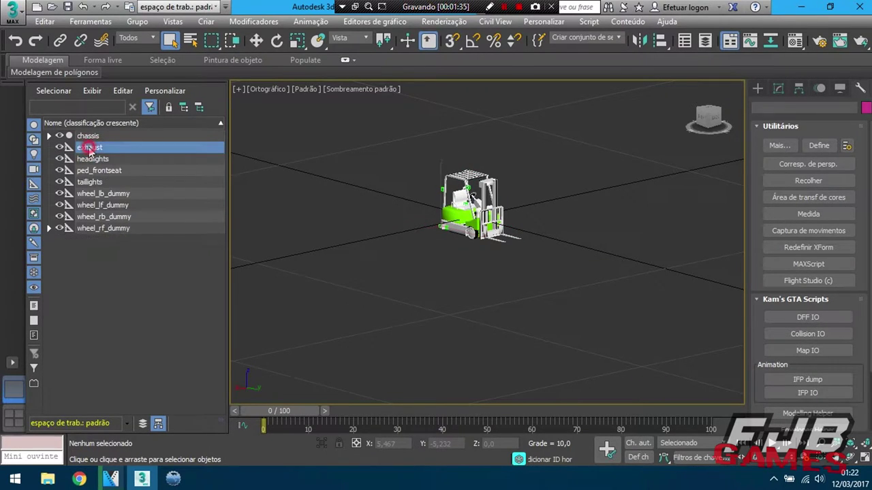
pyautogui.press('Delete')
pyautogui.click(90, 149)
pyautogui.press('Delete')
pyautogui.click(90, 149)
pyautogui.press('Delete')
pyautogui.click(90, 149)
pyautogui.press('Delete')
pyautogui.doubleClick(90, 148)
pyautogui.press('Delete')
# - Delete the misc_a part nested under chassis and orbit to check the result
pyautogui.click(50, 136)
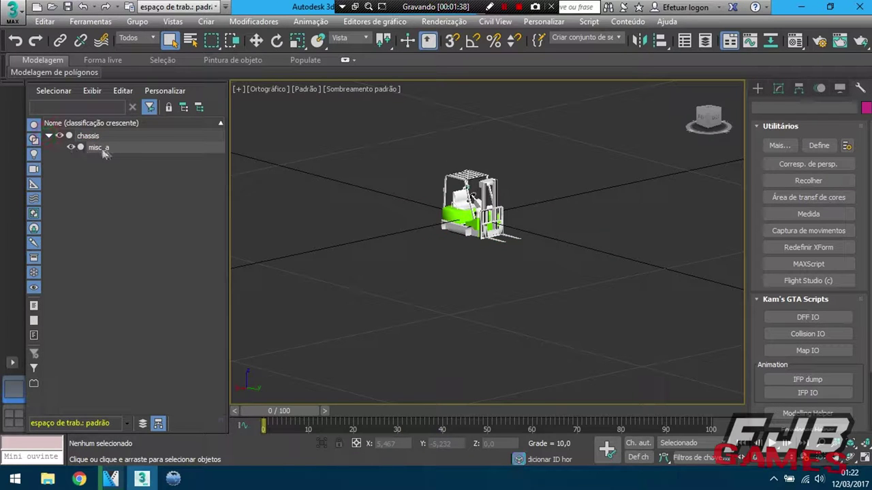
pyautogui.click(90, 149)
pyautogui.press('Delete')
pyautogui.scroll(5, 461, 208)
pyautogui.scroll(-5, 461, 208)
pyautogui.scroll(2, 504, 177)
pyautogui.scroll(2, 504, 177)
pyautogui.moveTo(708, 117); pyautogui.dragTo(235, 128)
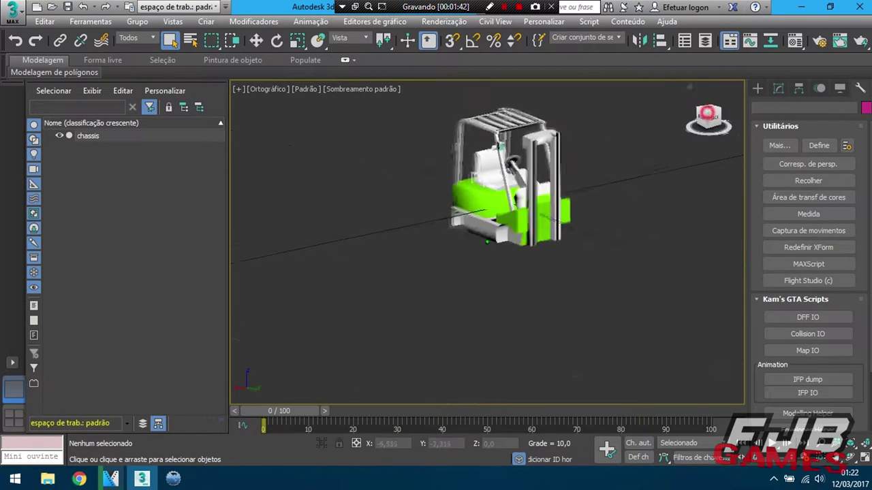
# - Select the chassis and show its Editable Mesh modifier stack in the Modify panel
pyautogui.click(83, 137)
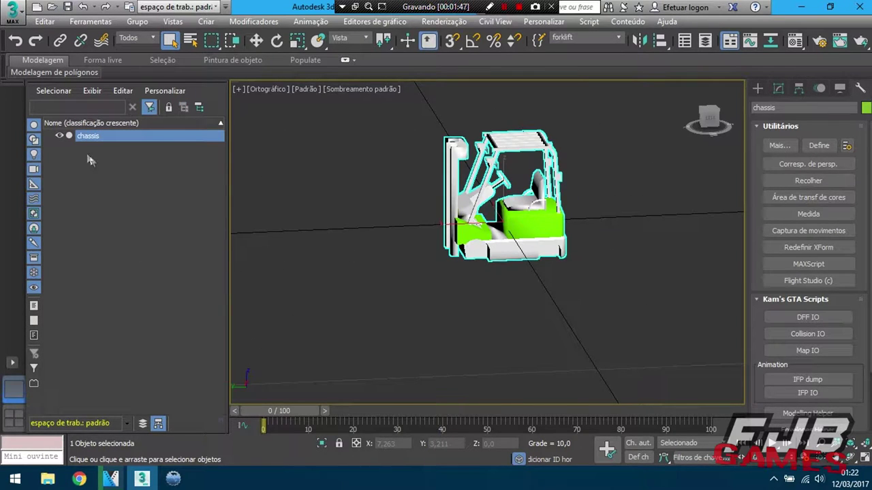
pyautogui.moveTo(711, 121); pyautogui.dragTo(659, 175)
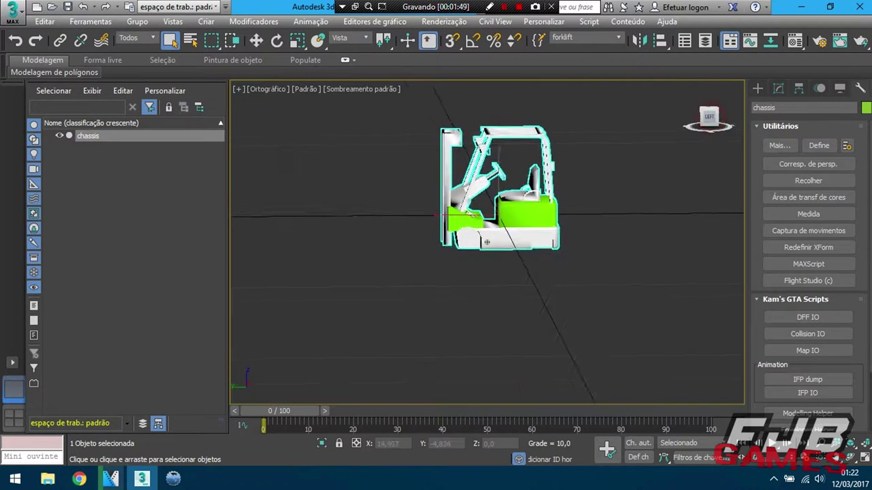
pyautogui.scroll(2, 660, 175)
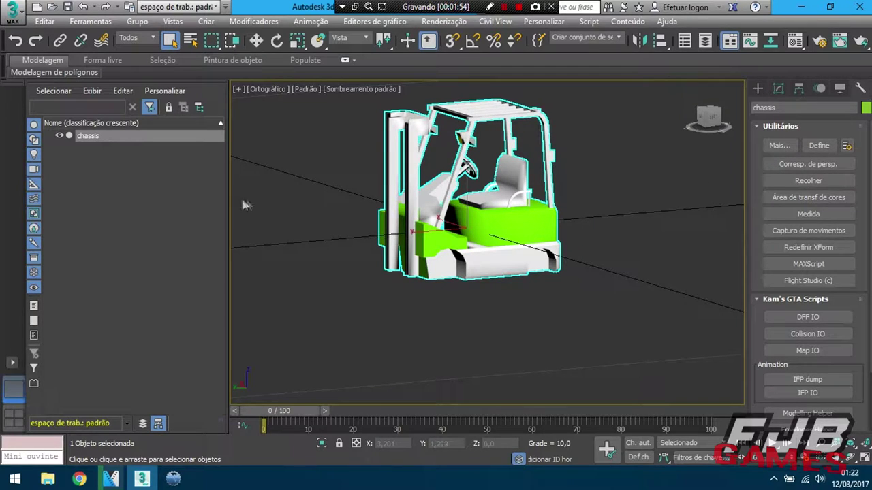
pyautogui.click(778, 90)
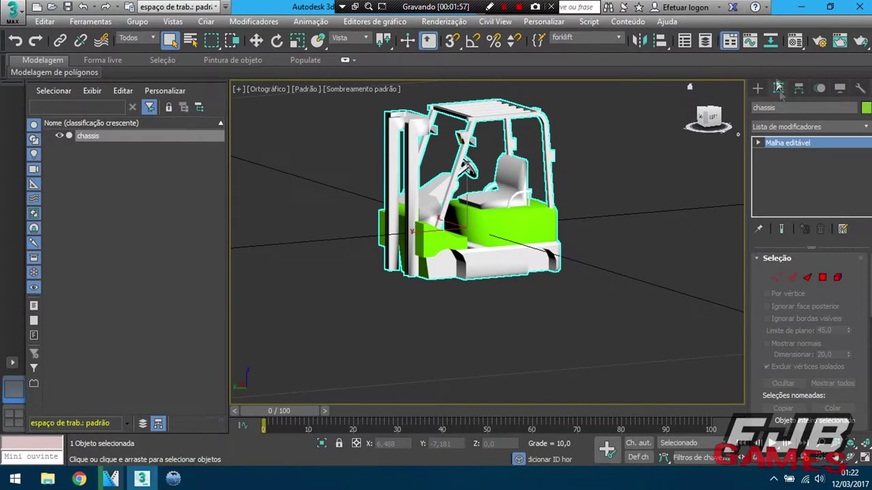
# - Add the Editar polilinha (Edit Poly) modifier to the chassis and switch to Element sub-object level
pyautogui.click(782, 128)
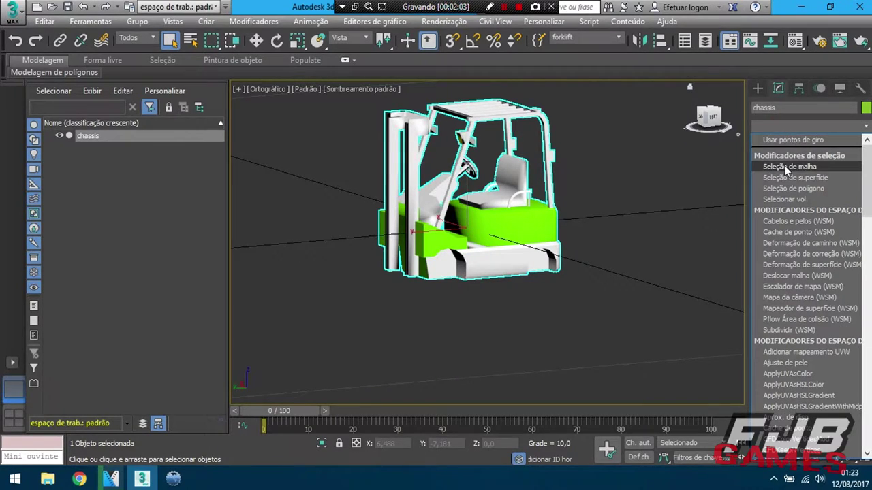
pyautogui.scroll(-3, 784, 165)
pyautogui.scroll(-2, 786, 171)
pyautogui.scroll(-1, 785, 174)
pyautogui.scroll(-1, 787, 174)
pyautogui.scroll(-1, 801, 209)
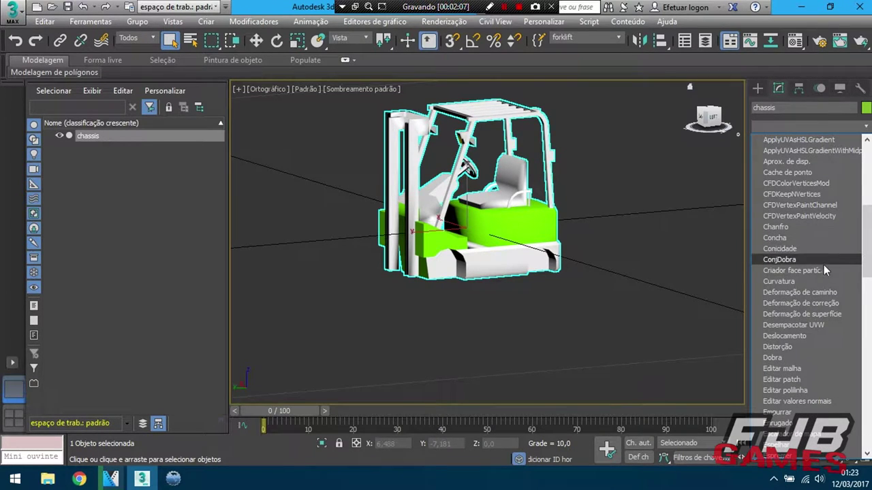
pyautogui.click(797, 394)
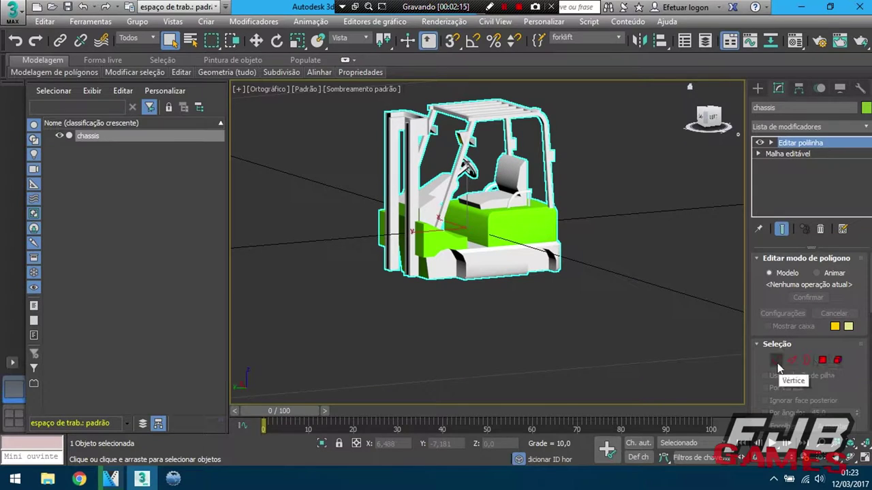
pyautogui.click(839, 362)
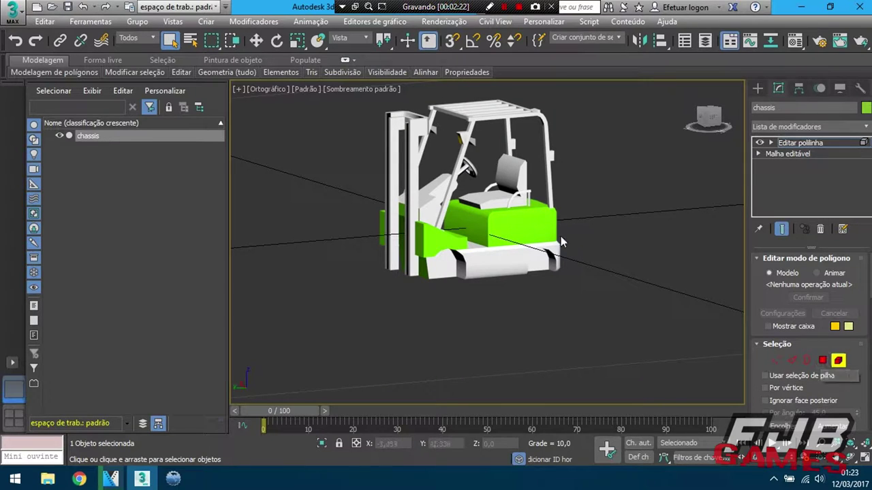
# - Select the green front, side and top elements, invert the selection, and delete the mast, cab and rear body
pyautogui.click(519, 221)
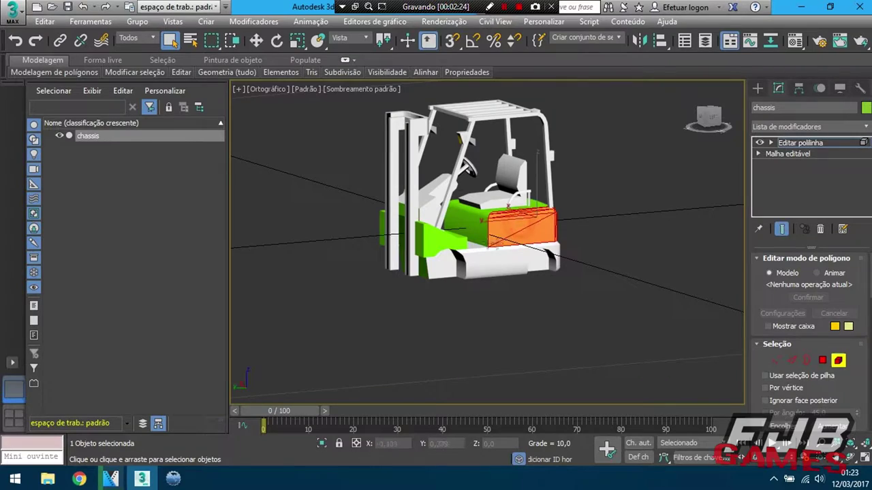
pyautogui.keyDown('ctrl'); pyautogui.click(443, 243); pyautogui.keyUp('ctrl')
pyautogui.keyDown('ctrl'); pyautogui.click(466, 225); pyautogui.keyUp('ctrl')
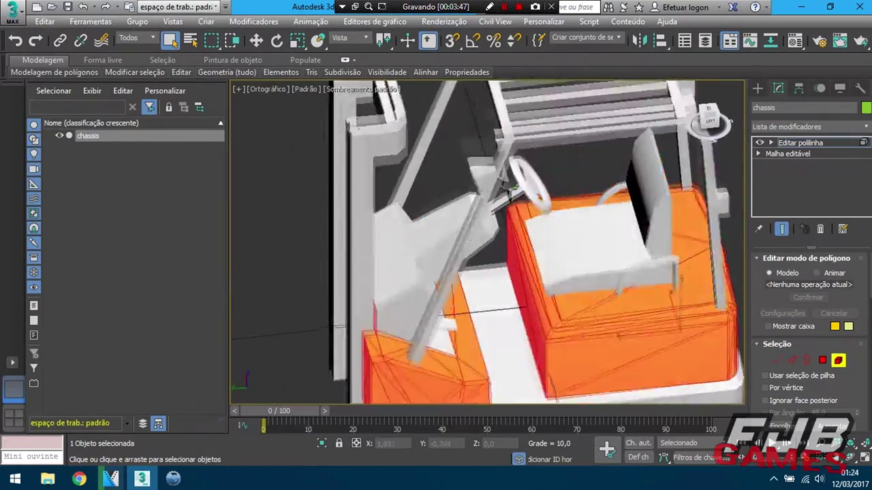
pyautogui.moveTo(487, 241)
pyautogui.keyDown('alt'); pyautogui.mouseDown(button='middle')
pyautogui.moveTo(538, 218)
pyautogui.moveTo(490, 231)
pyautogui.mouseUp(button='middle'); pyautogui.keyUp('alt')
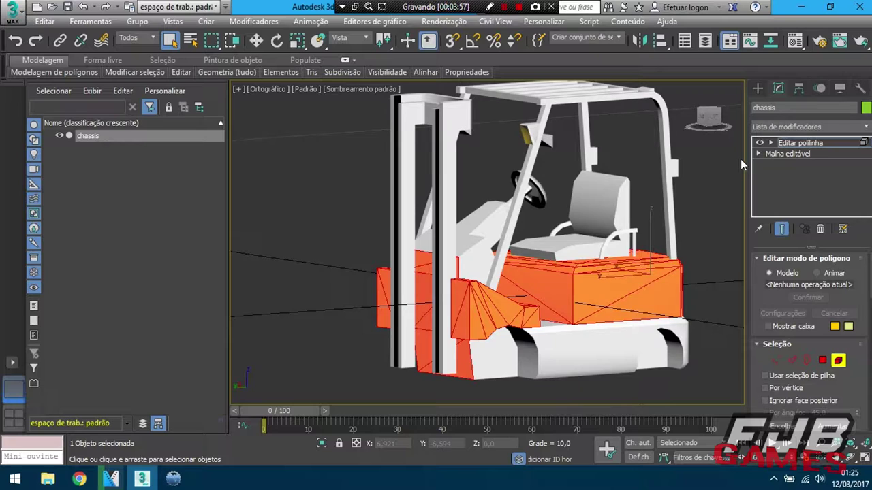
pyautogui.hotkey('ctrl', 'i')
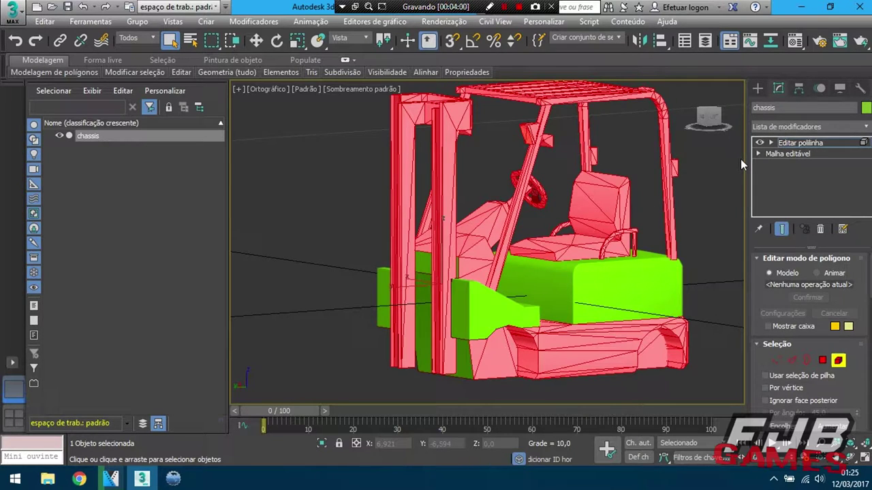
pyautogui.press('Delete')
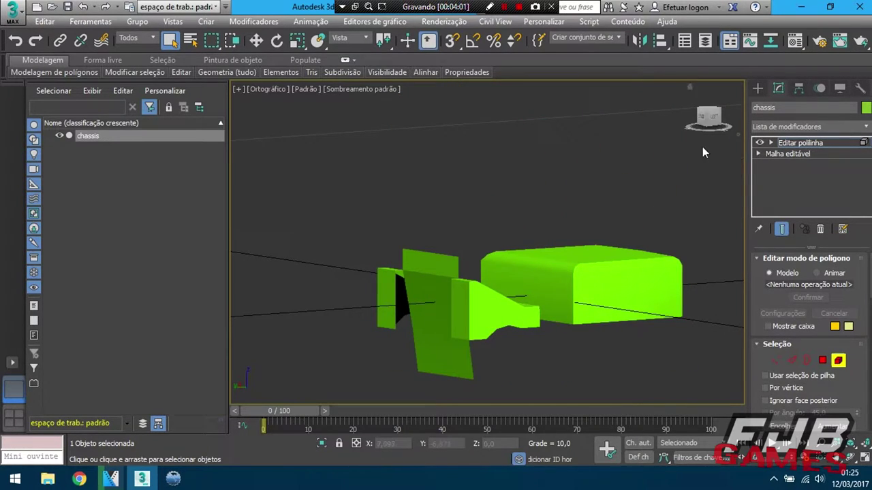
pyautogui.moveTo(714, 127); pyautogui.dragTo(688, 133)
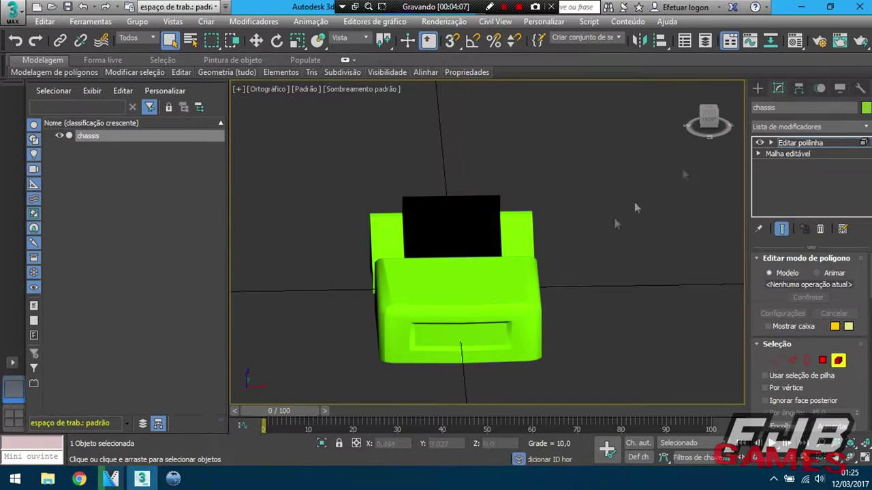
pyautogui.keyDown('alt'); pyautogui.moveTo(634, 203); pyautogui.dragTo(564, 247, button='middle'); pyautogui.keyUp('alt')
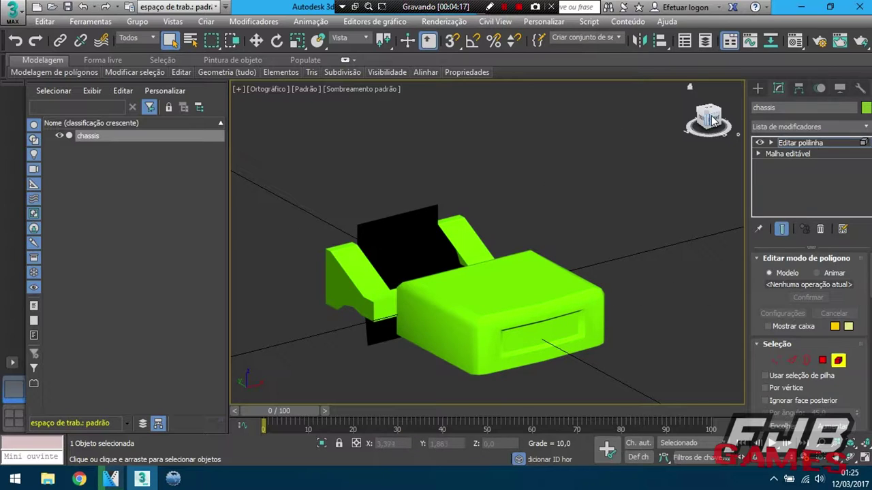
# - Select several chassis faces, including the front face and the recessed inner face
pyautogui.click(444, 326)
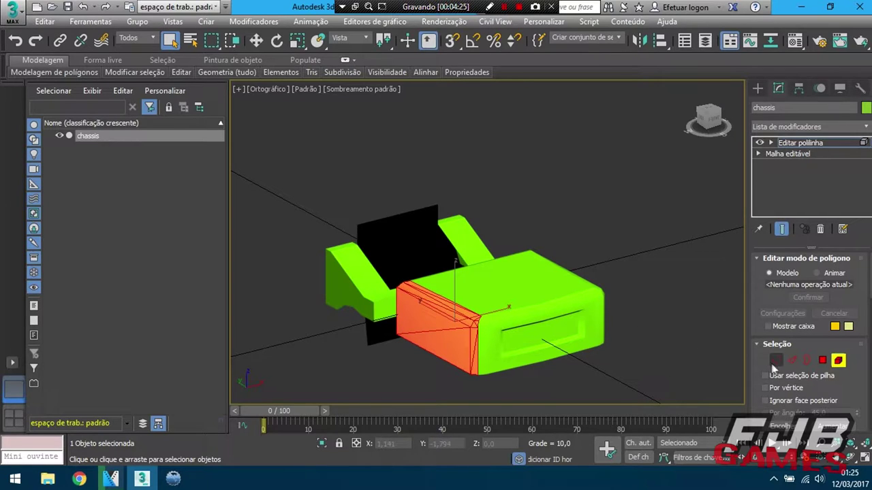
pyautogui.scroll(-2, 786, 370)
pyautogui.scroll(-1, 786, 372)
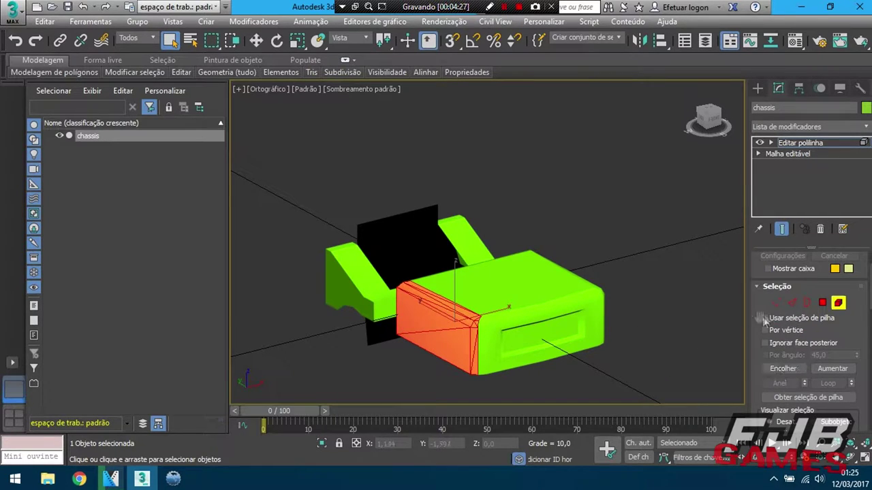
pyautogui.scroll(-1, 759, 317)
pyautogui.scroll(-1, 812, 306)
pyautogui.scroll(-2, 813, 307)
pyautogui.scroll(-1, 813, 306)
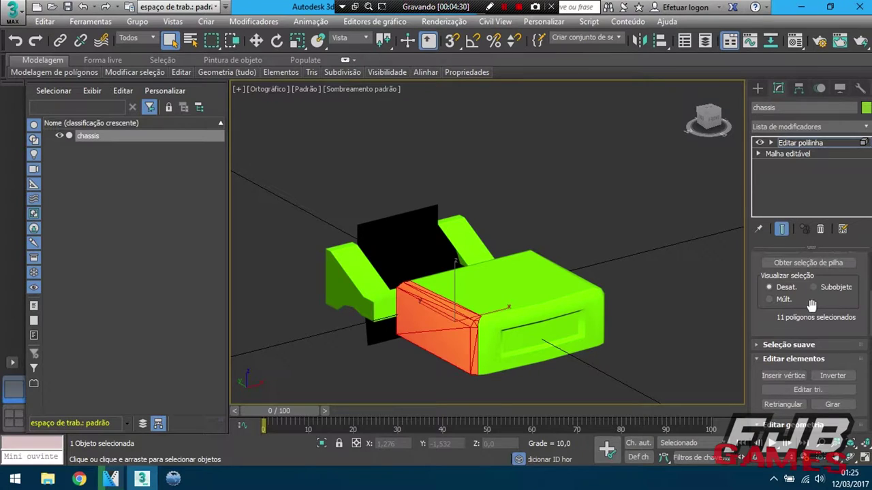
pyautogui.scroll(-1, 800, 323)
pyautogui.scroll(-2, 800, 323)
pyautogui.scroll(-2, 802, 327)
pyautogui.scroll(-1, 802, 327)
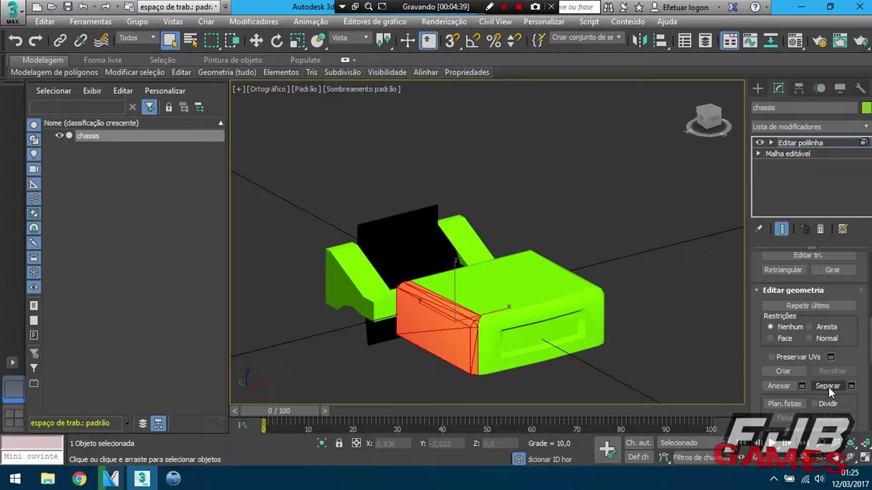
pyautogui.scroll(-1, 824, 387)
pyautogui.scroll(-1, 822, 385)
pyautogui.scroll(-1, 822, 385)
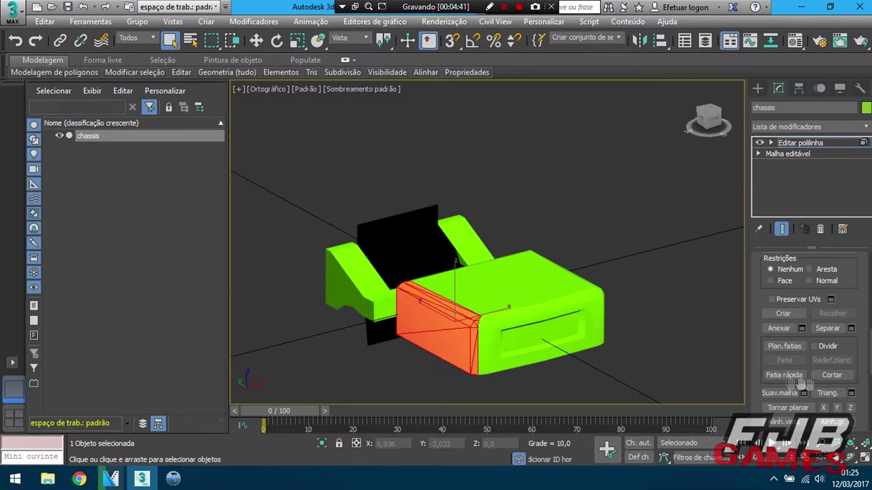
pyautogui.click(545, 314)
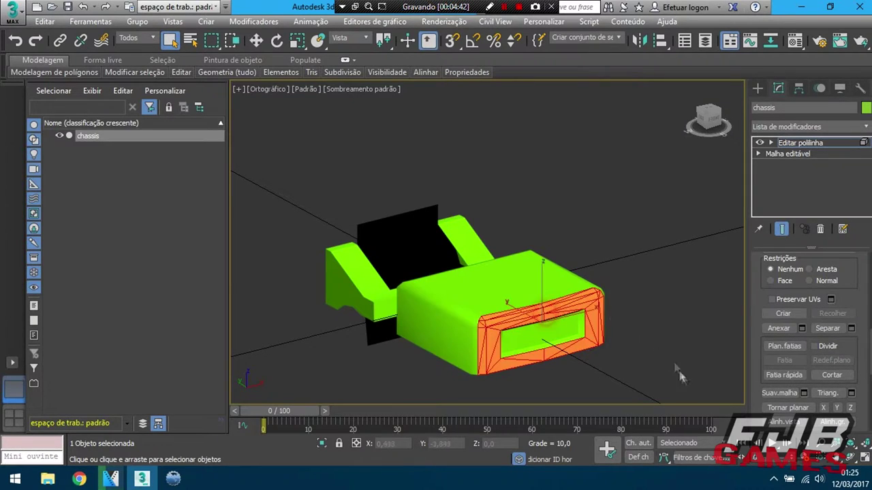
pyautogui.keyDown('ctrl'); pyautogui.click(530, 338); pyautogui.keyUp('ctrl')
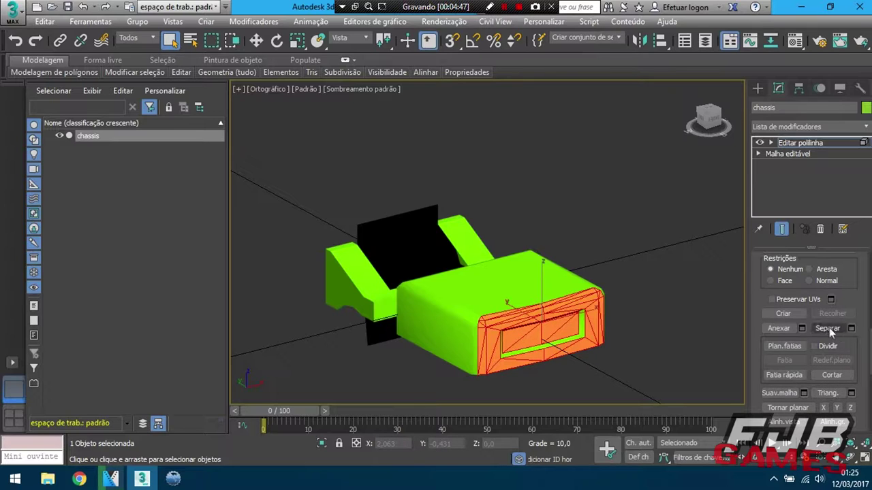
# - Clear the face selection and return the Editar polilinha modifier to object level
pyautogui.scroll(-5, 787, 301)
pyautogui.scroll(-5, 810, 294)
pyautogui.scroll(-3, 810, 294)
pyautogui.scroll(1, 787, 302)
pyautogui.click(467, 294)
pyautogui.click(633, 258)
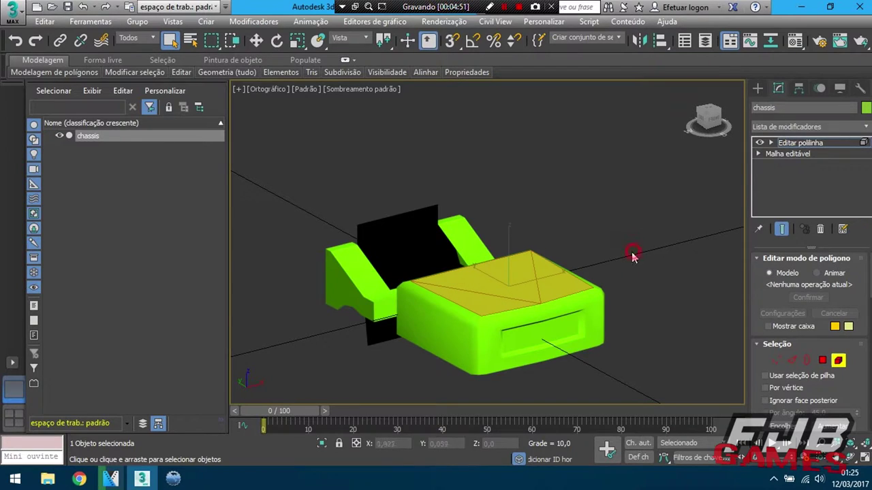
pyautogui.click(791, 143)
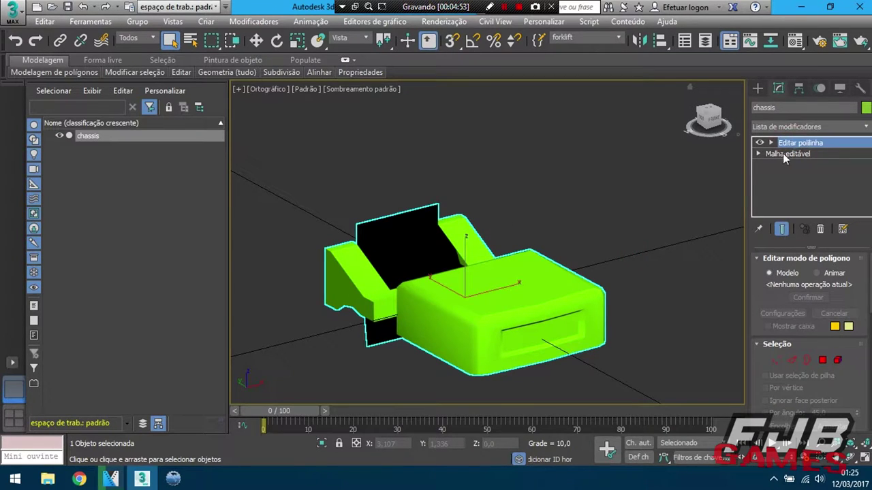
pyautogui.moveTo(708, 119); pyautogui.dragTo(711, 124)
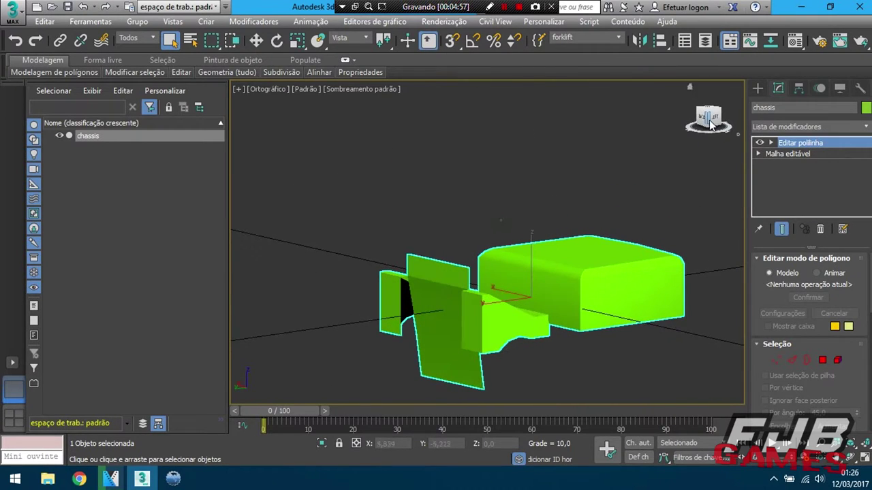
pyautogui.click(800, 124)
# - Add the Desempacotar UVW (Unwrap UVW) modifier and select all chassis faces
pyautogui.scroll(-5, 801, 124)
pyautogui.scroll(-1, 812, 219)
pyautogui.scroll(-3, 815, 221)
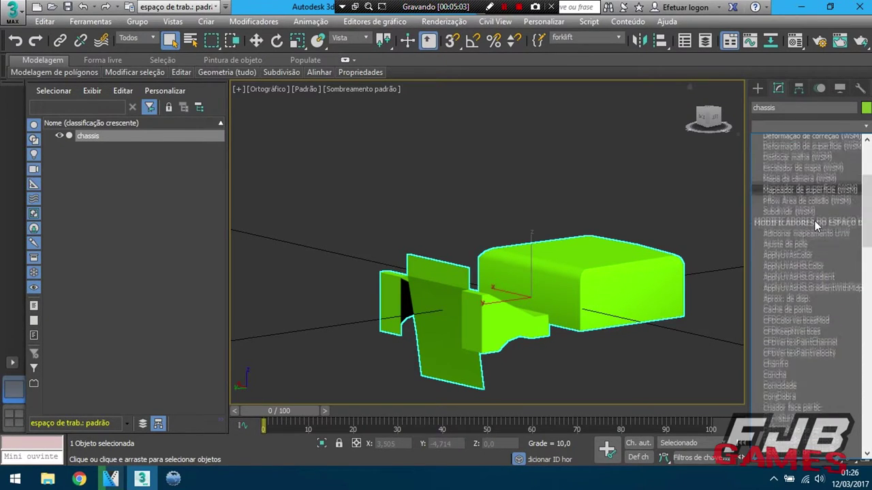
pyautogui.scroll(-3, 816, 221)
pyautogui.scroll(-1, 816, 222)
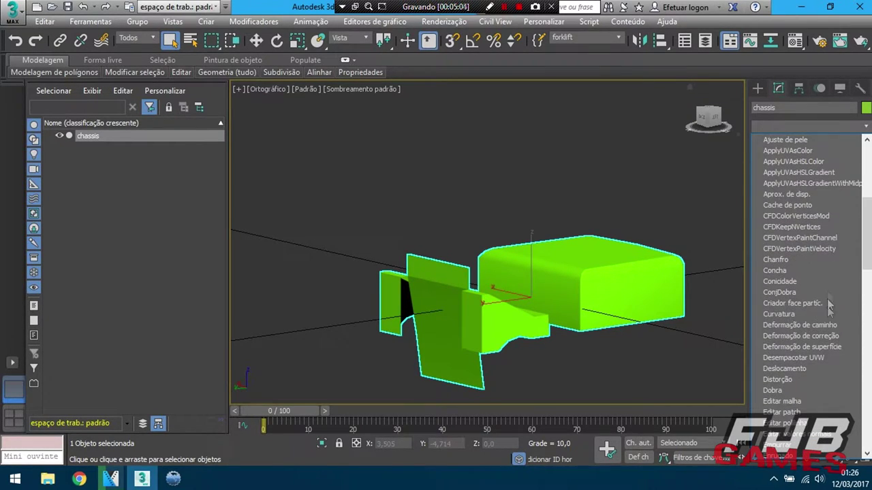
pyautogui.click(775, 357)
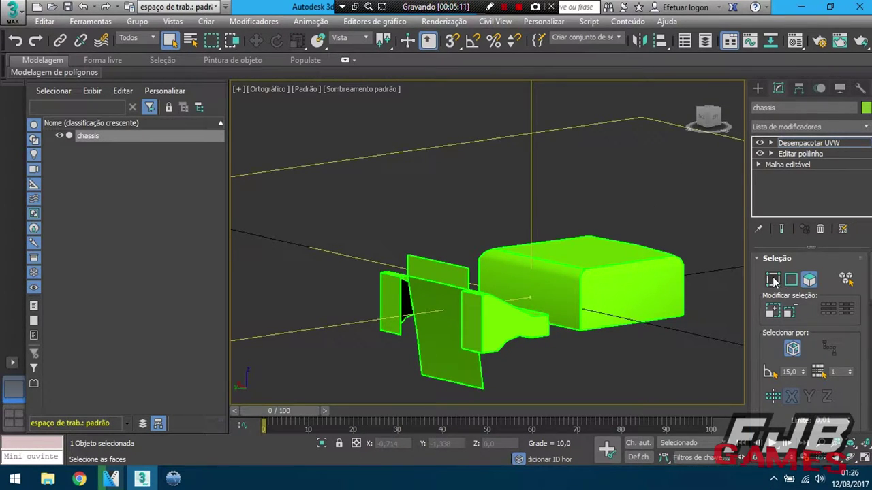
pyautogui.hotkey('ctrl', 'a')
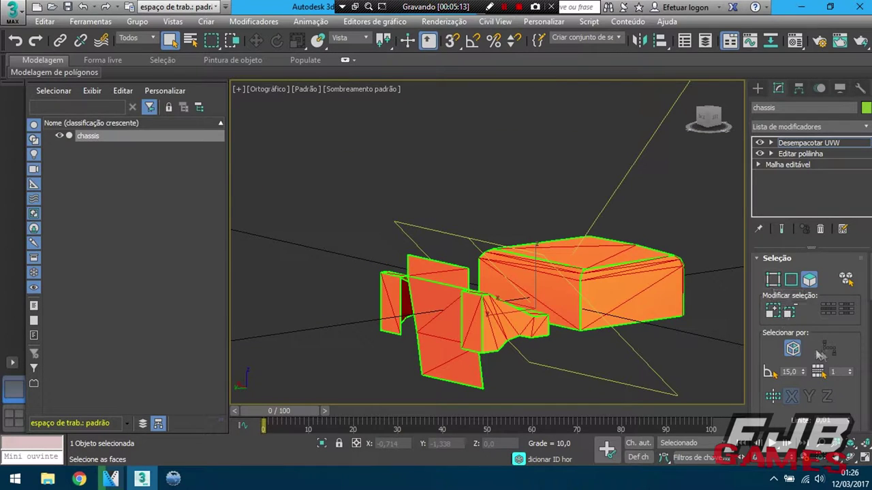
# - Open the Edit UVWs editor with Abrir editor de UV
pyautogui.scroll(-3, 809, 320)
pyautogui.scroll(-3, 808, 306)
pyautogui.scroll(-2, 810, 327)
pyautogui.click(814, 354)
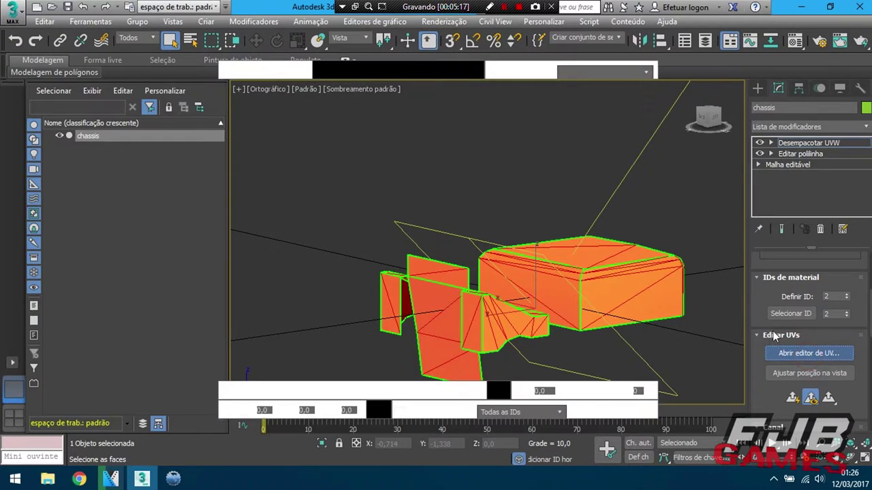
pyautogui.scroll(-3, 808, 352)
pyautogui.scroll(-1, 808, 350)
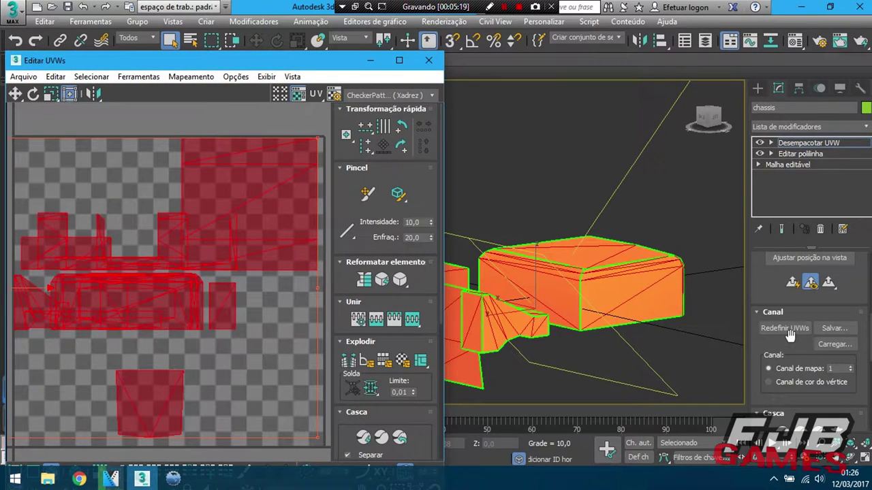
# - Apply an X-aligned planar UV projection and open the Renderizar modelo UV settings
pyautogui.scroll(-2, 801, 351)
pyautogui.scroll(-2, 801, 350)
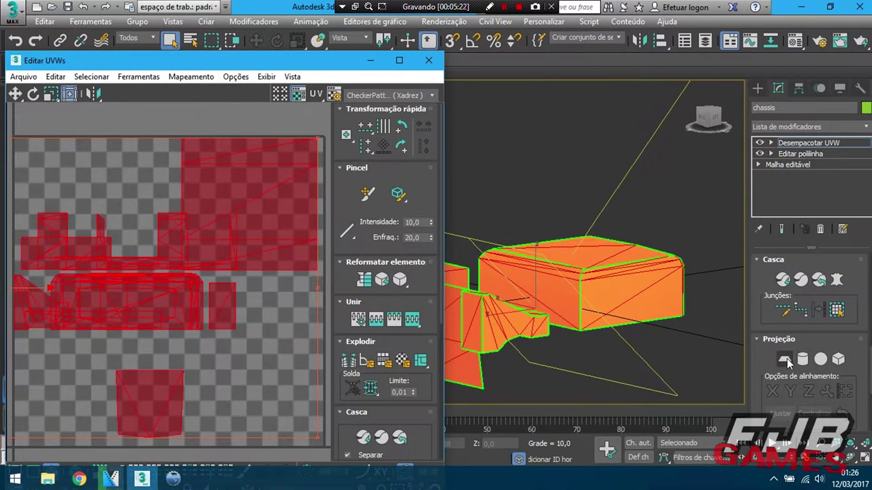
pyautogui.click(786, 359)
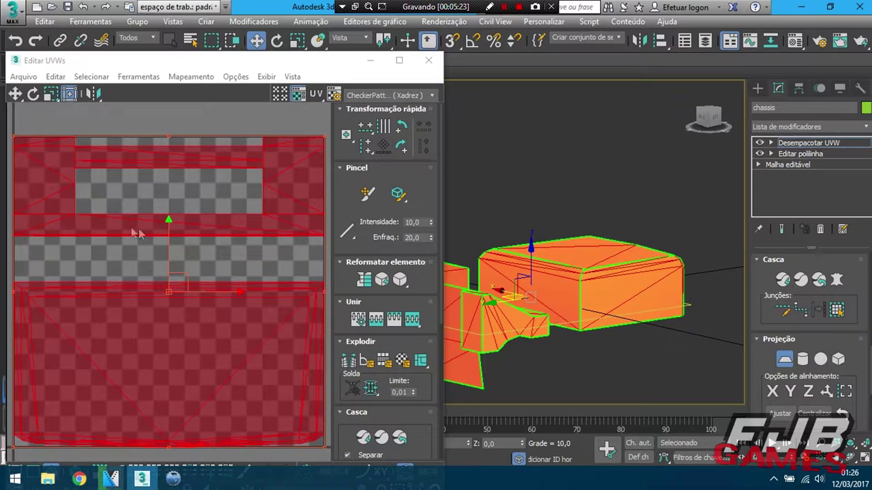
pyautogui.click(772, 392)
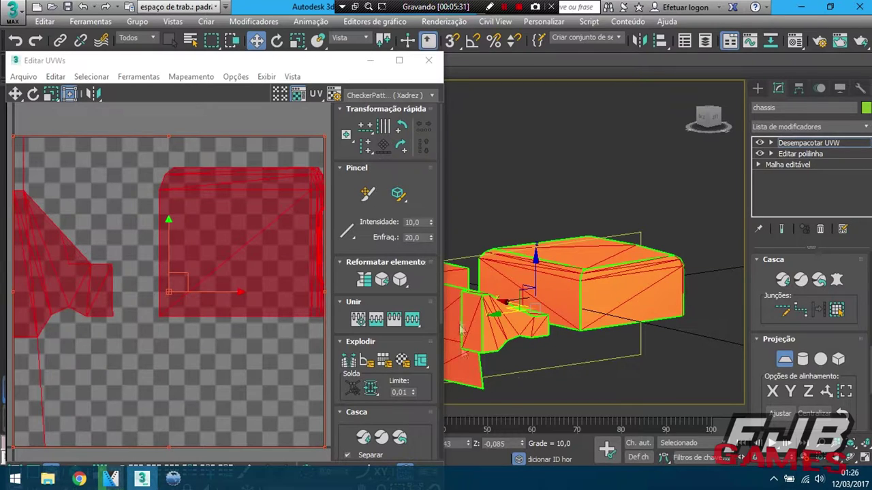
pyautogui.click(790, 391)
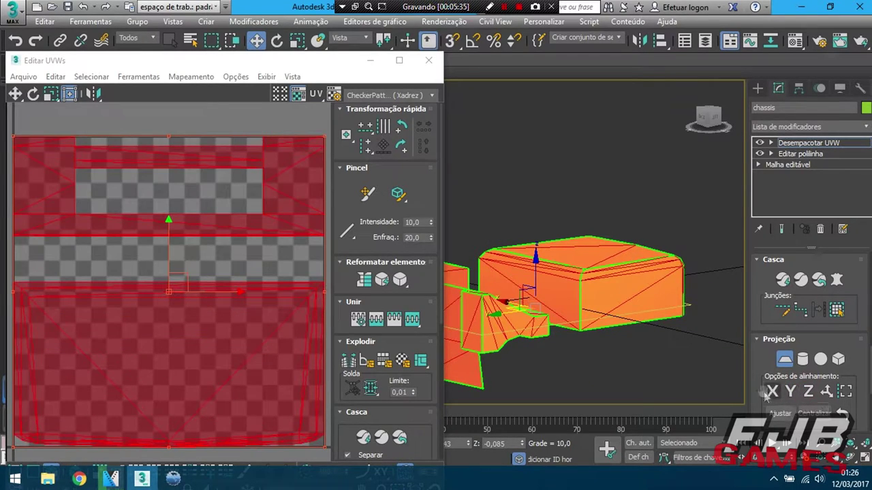
pyautogui.click(772, 393)
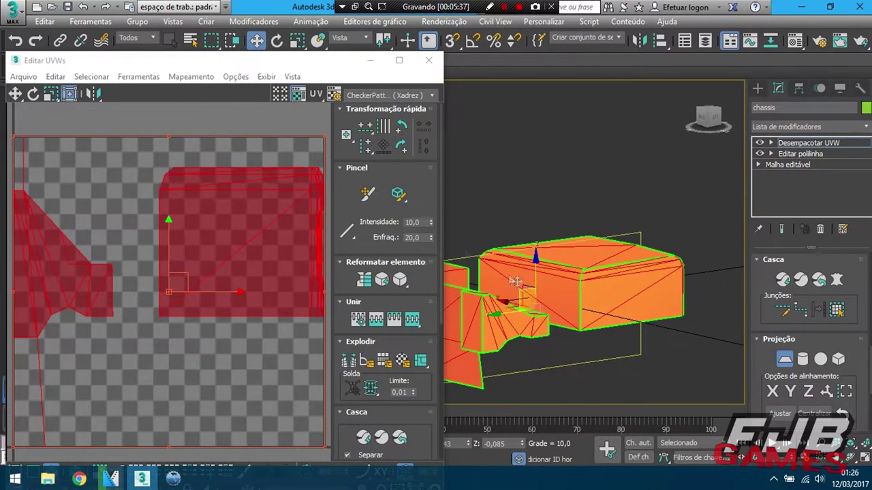
pyautogui.click(139, 77)
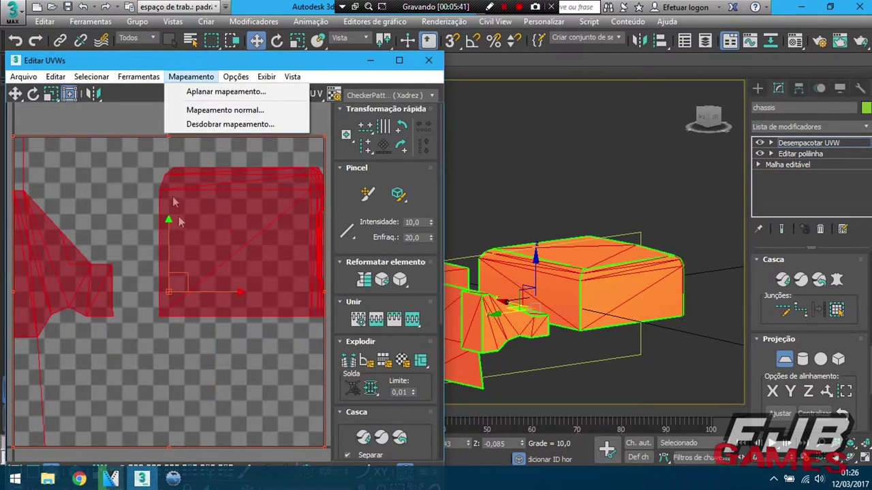
pyautogui.click(153, 311)
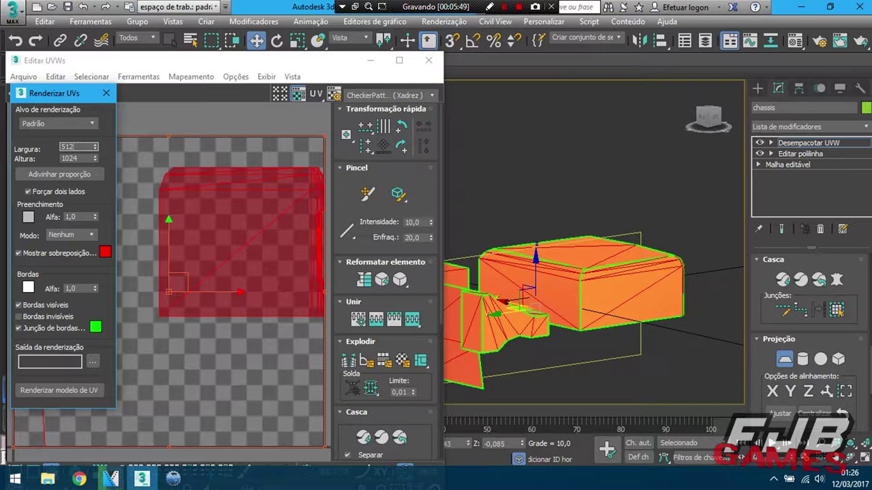
# - Render a 512×256 UV template, then close the preview and the UV editor
pyautogui.doubleClick(72, 159)
pyautogui.write('256')
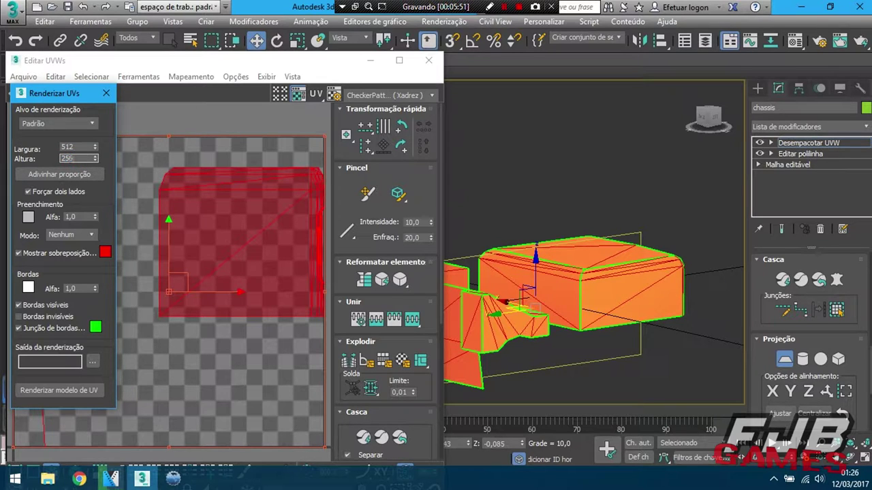
pyautogui.click(64, 389)
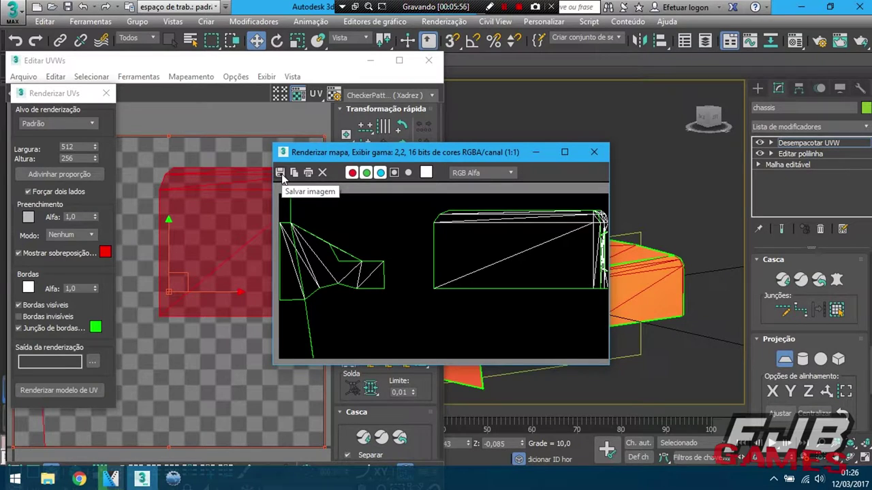
pyautogui.click(592, 154)
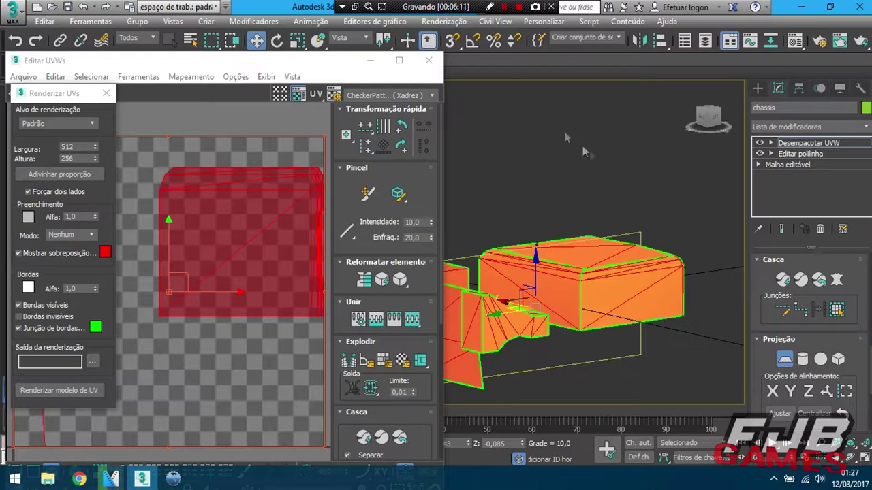
pyautogui.click(429, 60)
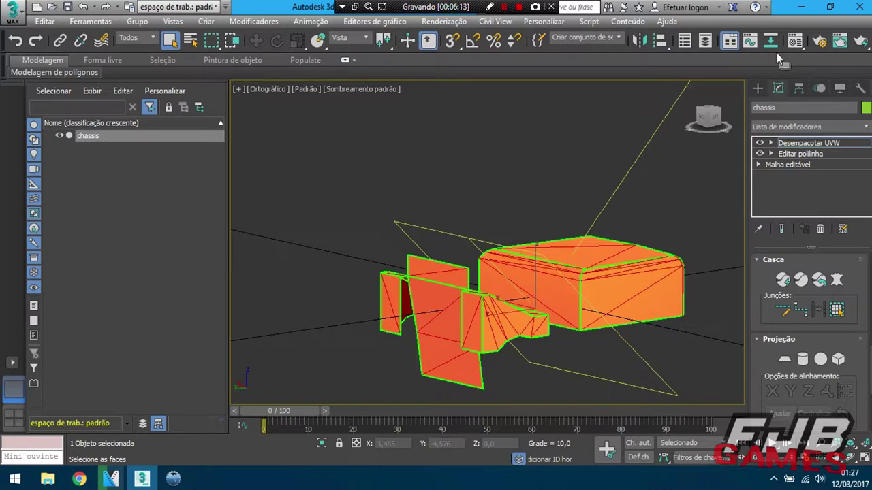
# - Open the Material Editor and switch its mode back to the Compact Material Editor
pyautogui.click(794, 42)
pyautogui.click(174, 87)
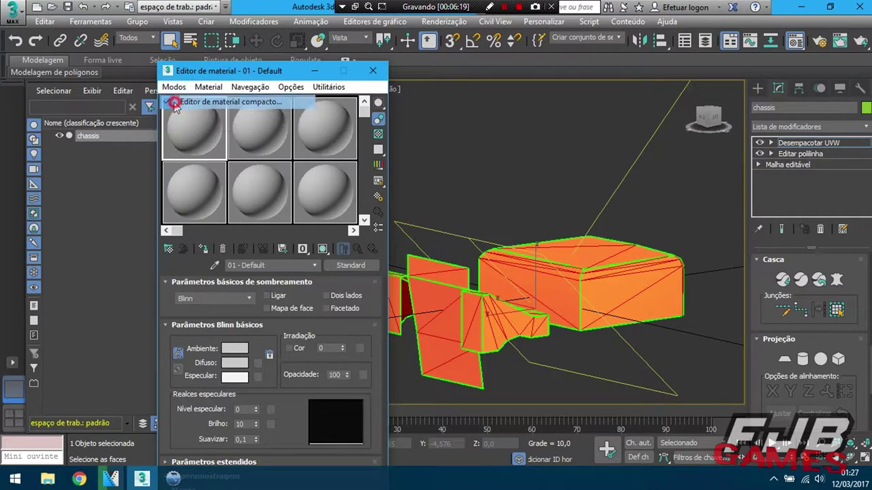
pyautogui.click(198, 121)
pyautogui.click(795, 41)
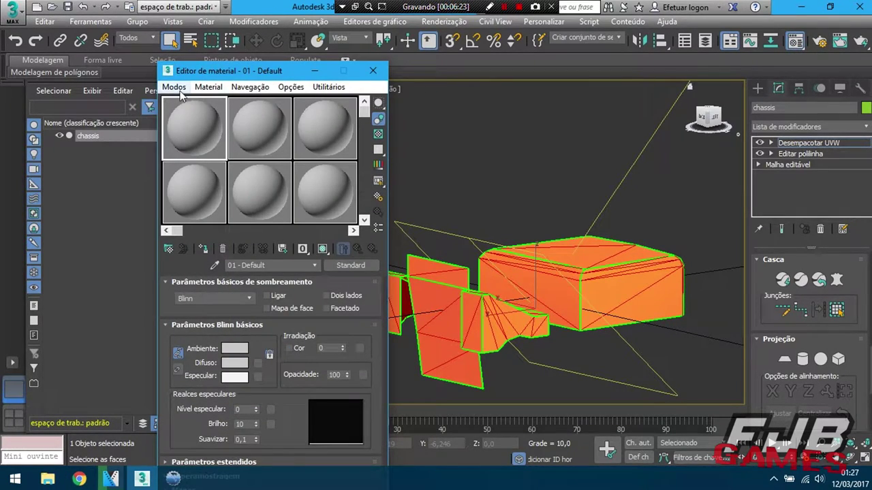
pyautogui.click(173, 87)
pyautogui.click(175, 122)
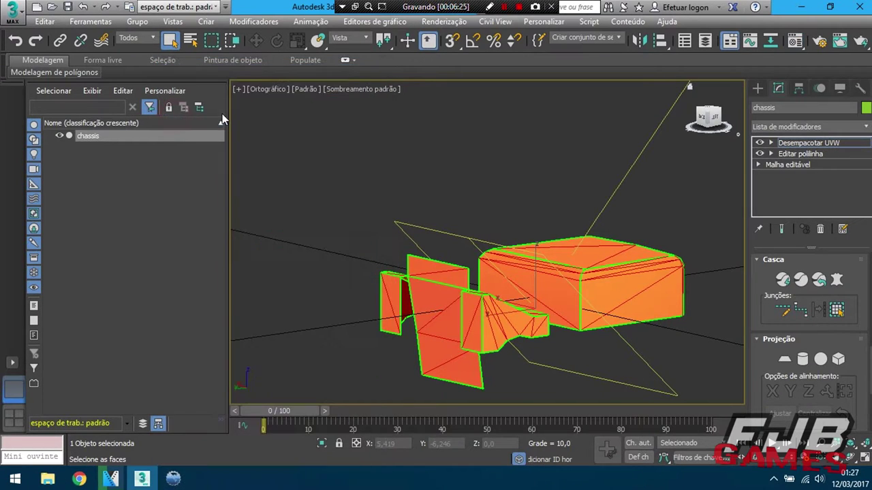
pyautogui.click(795, 40)
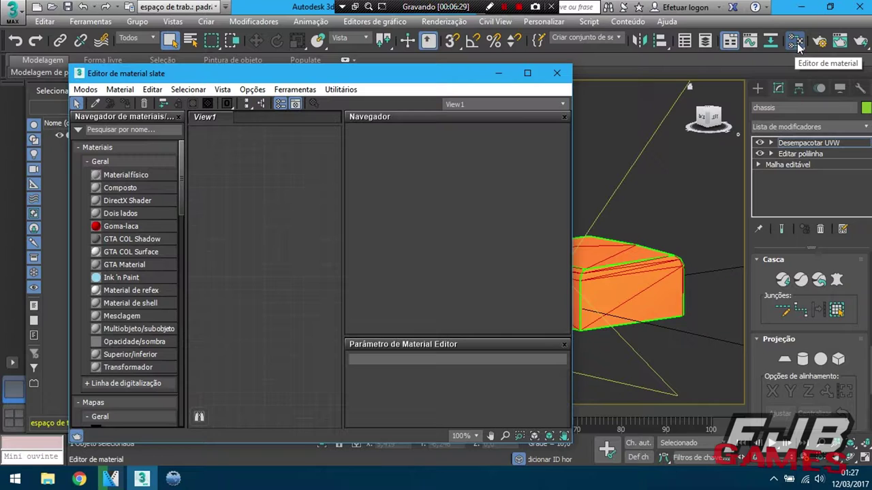
pyautogui.click(77, 91)
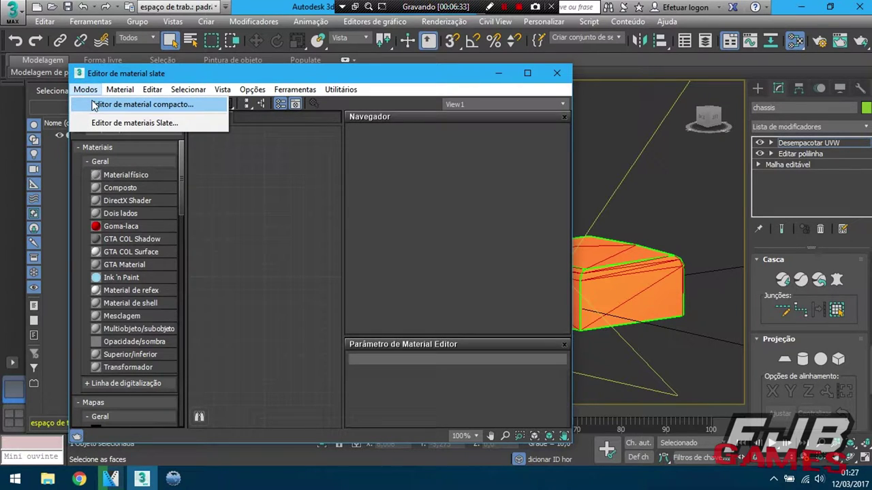
pyautogui.click(94, 104)
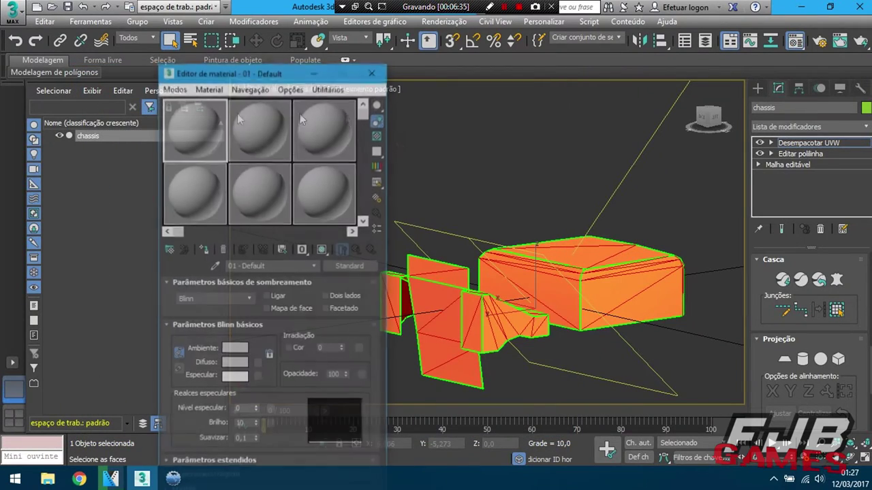
# - Rename the material 01 - Default to fat1 and start adding a Diffuse map
pyautogui.moveTo(274, 71); pyautogui.dragTo(350, 49)
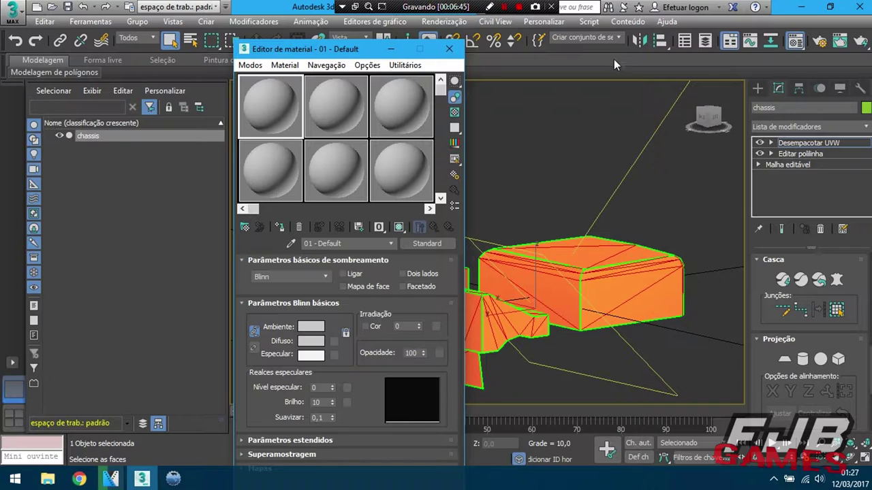
pyautogui.moveTo(361, 243); pyautogui.dragTo(225, 244)
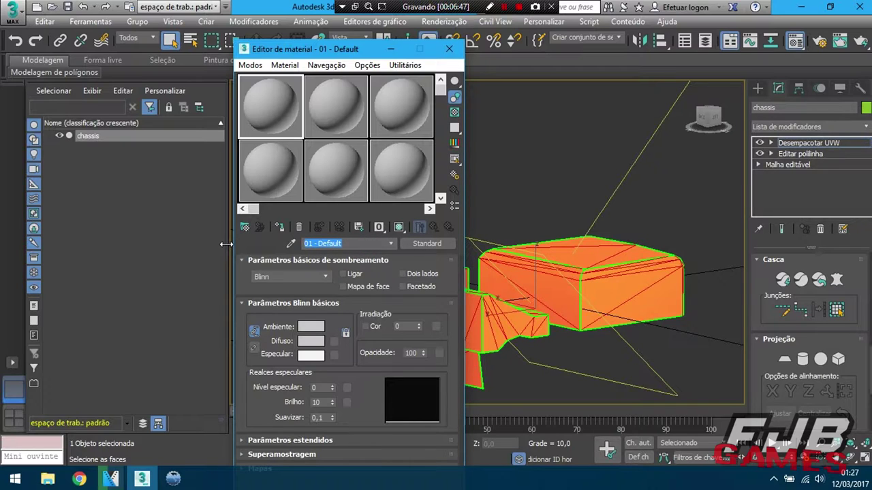
pyautogui.write('fat1')
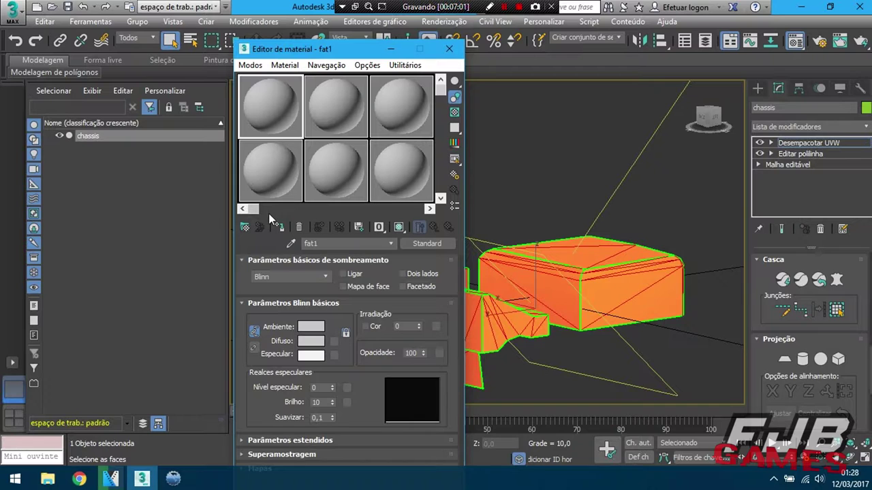
pyautogui.moveTo(249, 208)
pyautogui.mouseDown()
pyautogui.moveTo(388, 210)
pyautogui.moveTo(250, 208)
pyautogui.mouseUp()
pyautogui.moveTo(439, 94); pyautogui.dragTo(439, 90)
pyautogui.click(334, 342)
# - Load forklift/cat1.png as a Bitmap in fat1's Diffuse slot
pyautogui.doubleClick(310, 93)
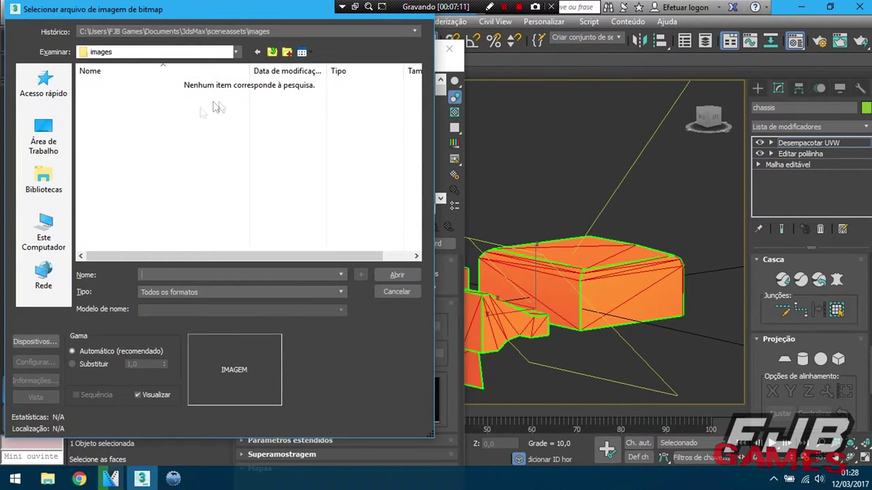
pyautogui.click(23, 187)
pyautogui.doubleClick(121, 81)
pyautogui.click(130, 121)
pyautogui.doubleClick(129, 121)
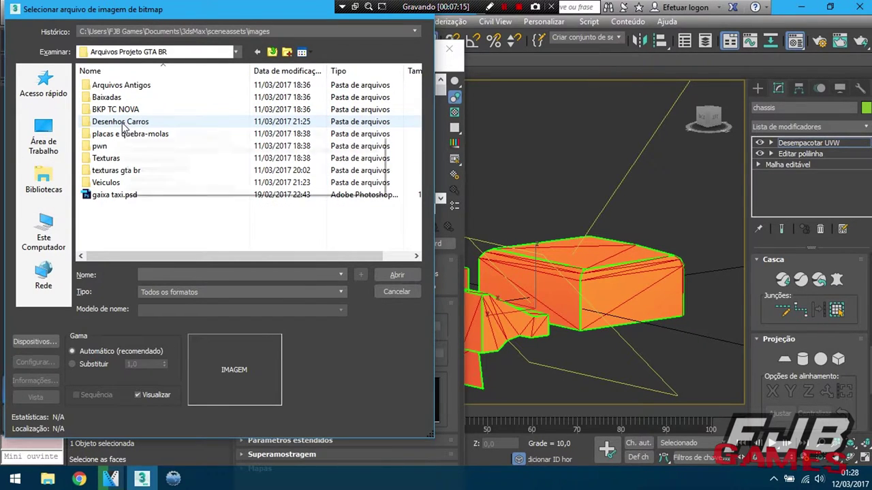
pyautogui.doubleClick(121, 183)
pyautogui.scroll(-1, 121, 182)
pyautogui.doubleClick(116, 219)
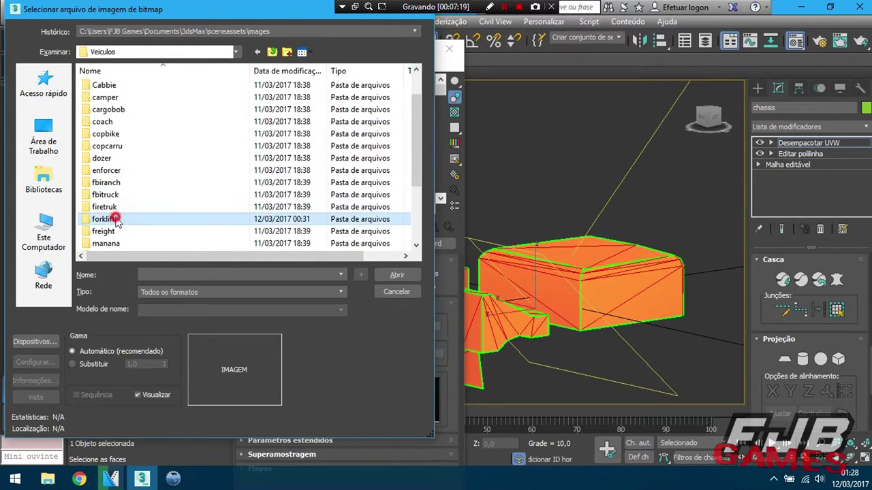
pyautogui.doubleClick(85, 85)
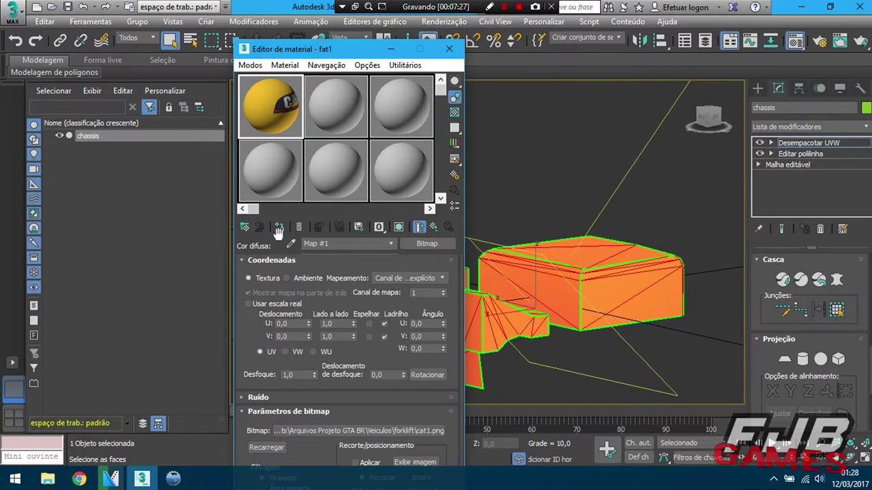
# - Assign fat1 to the chassis and show its shaded material in the viewport
pyautogui.click(278, 229)
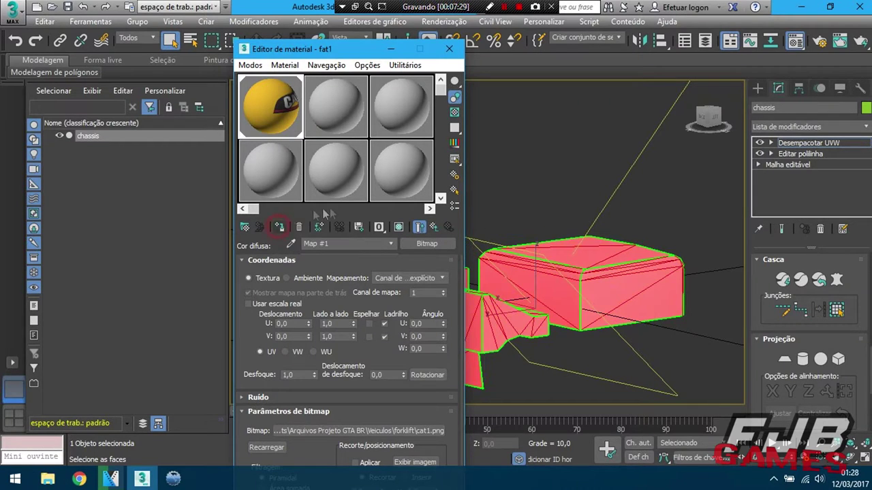
pyautogui.click(399, 227)
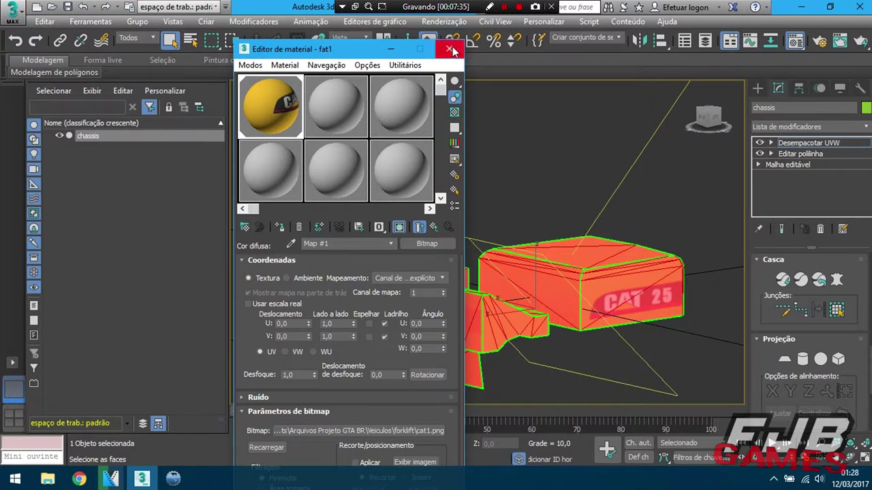
pyautogui.click(452, 51)
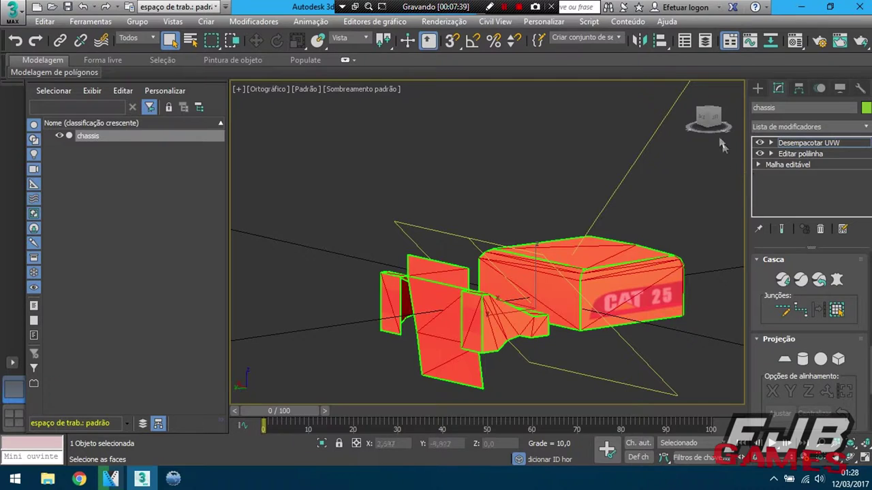
pyautogui.moveTo(712, 122); pyautogui.dragTo(674, 126)
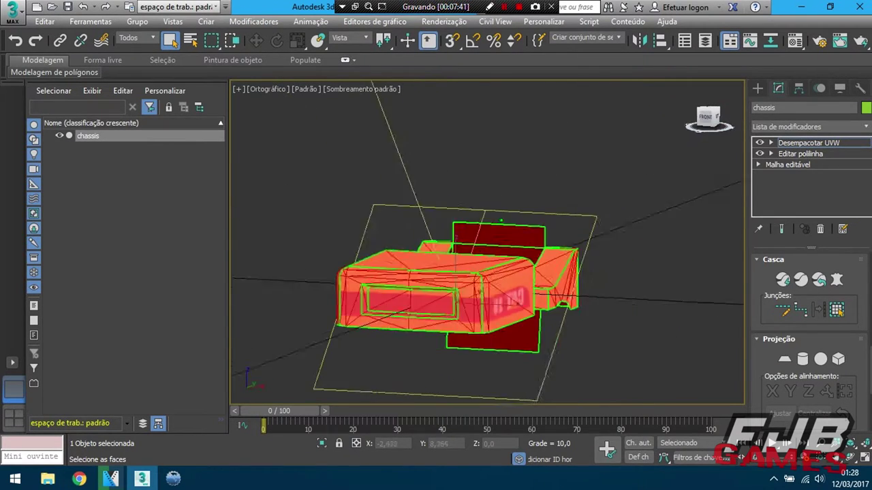
pyautogui.click(700, 273)
pyautogui.click(130, 191)
pyautogui.moveTo(704, 121); pyautogui.dragTo(728, 123)
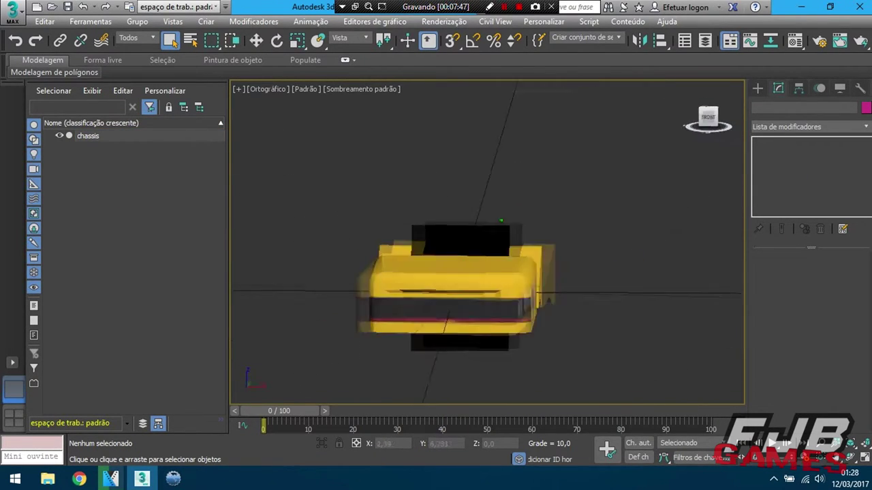
pyautogui.moveTo(708, 119); pyautogui.dragTo(732, 121)
pyautogui.moveTo(708, 116); pyautogui.dragTo(708, 115)
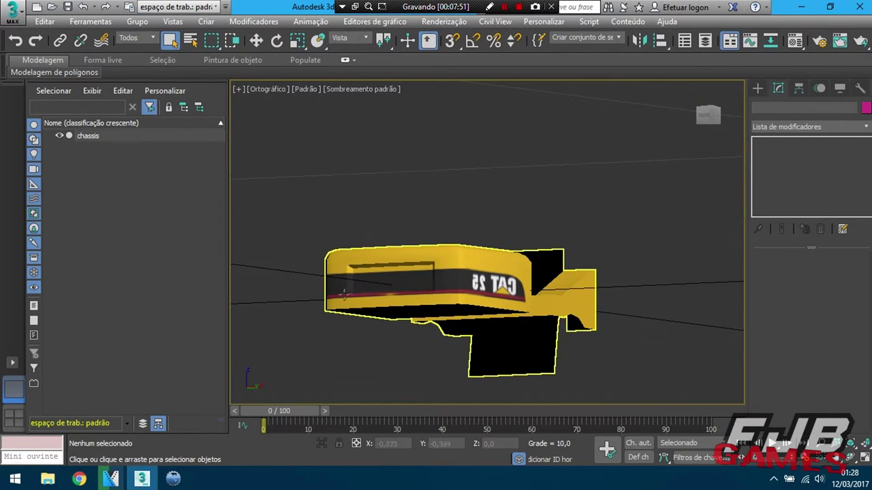
pyautogui.click(379, 285)
pyautogui.click(488, 274)
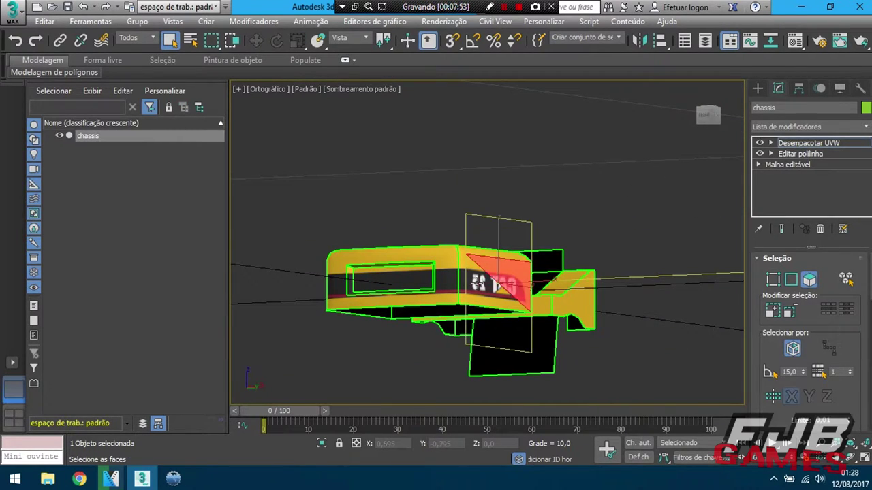
pyautogui.keyDown('ctrl'); pyautogui.click(508, 292); pyautogui.keyUp('ctrl')
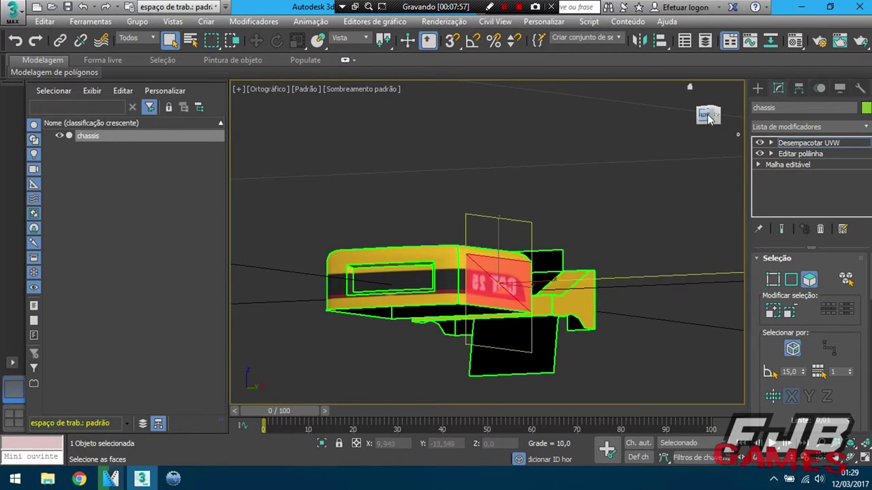
pyautogui.keyDown('alt'); pyautogui.moveTo(608, 266); pyautogui.dragTo(559, 298, button='middle'); pyautogui.keyUp('alt')
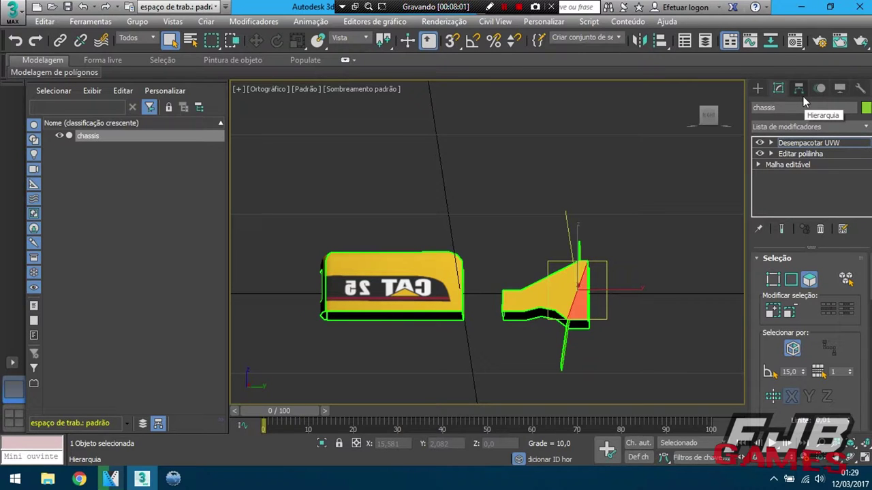
pyautogui.moveTo(707, 114); pyautogui.dragTo(708, 122)
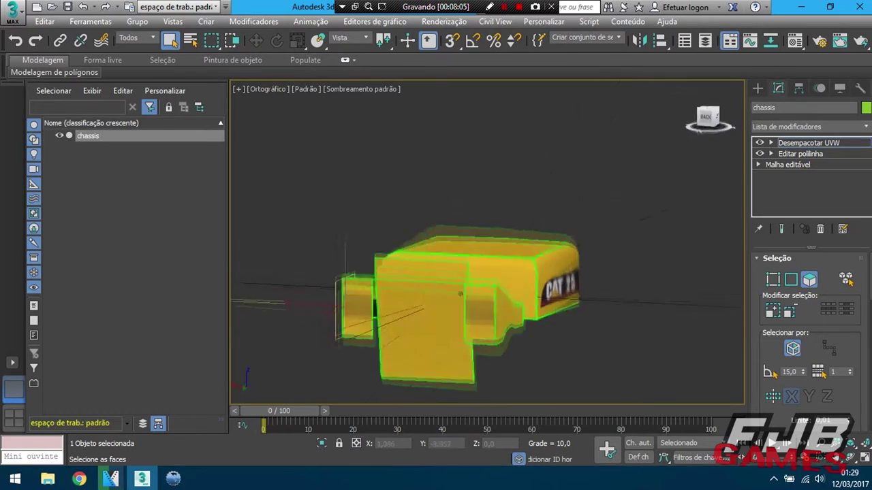
pyautogui.moveTo(708, 123); pyautogui.dragTo(707, 126)
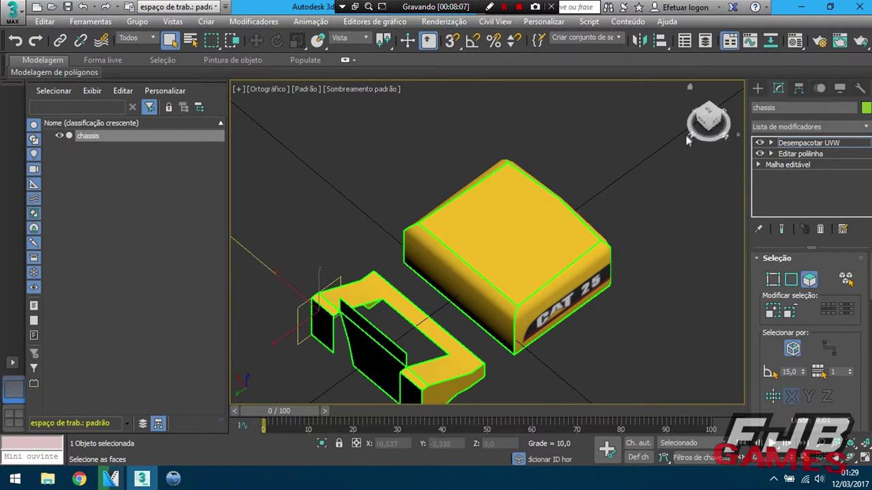
pyautogui.moveTo(709, 123); pyautogui.dragTo(709, 124)
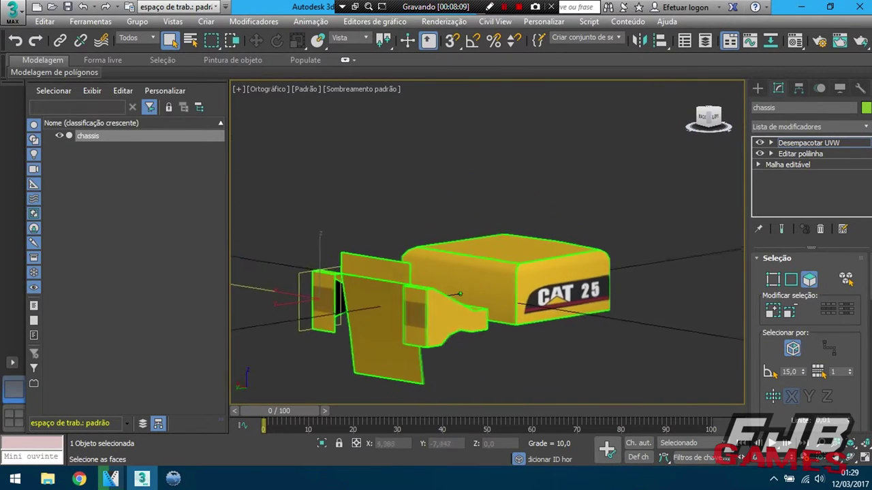